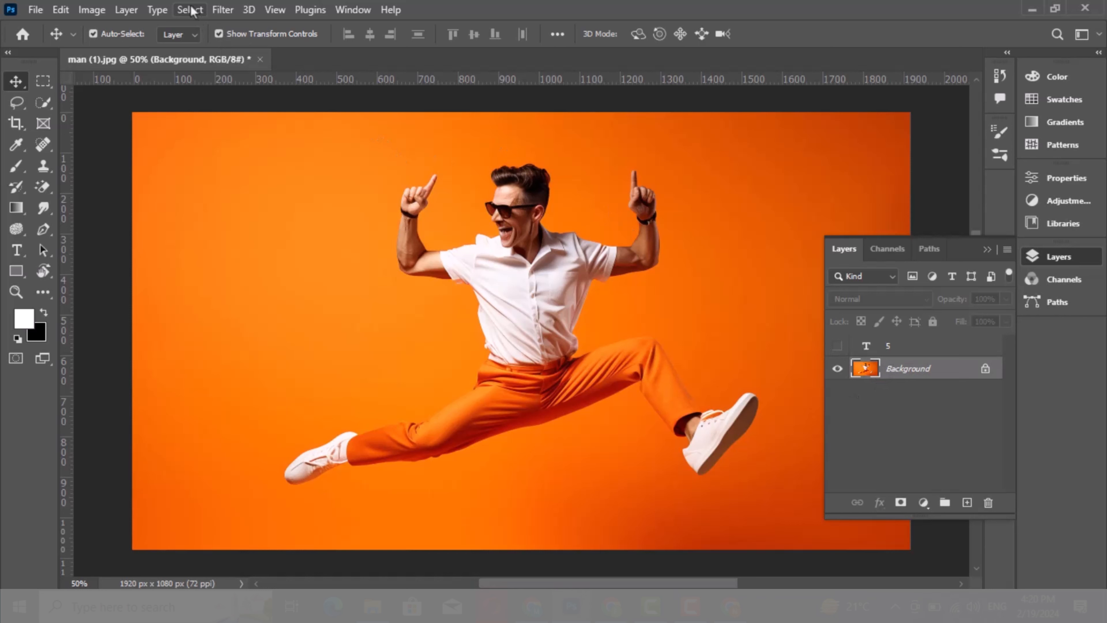
# Select the jumping man as the subject and copy him onto a new layer, checking the cutout without the background
pyautogui.click(190, 10)
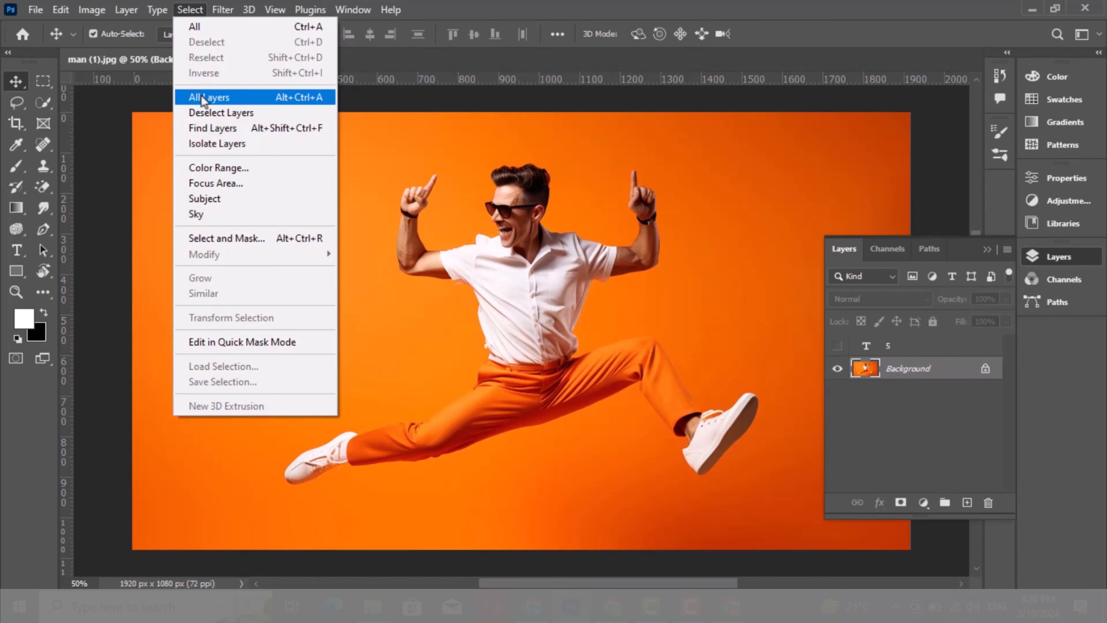
pyautogui.click(206, 198)
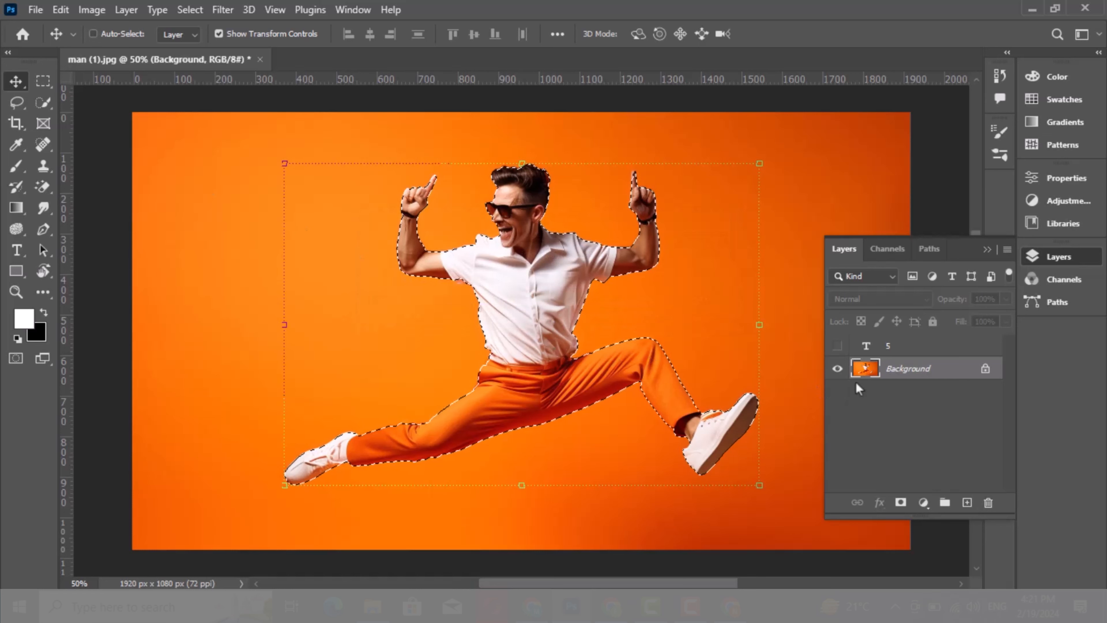
pyautogui.hotkey('ctrl', 'j')
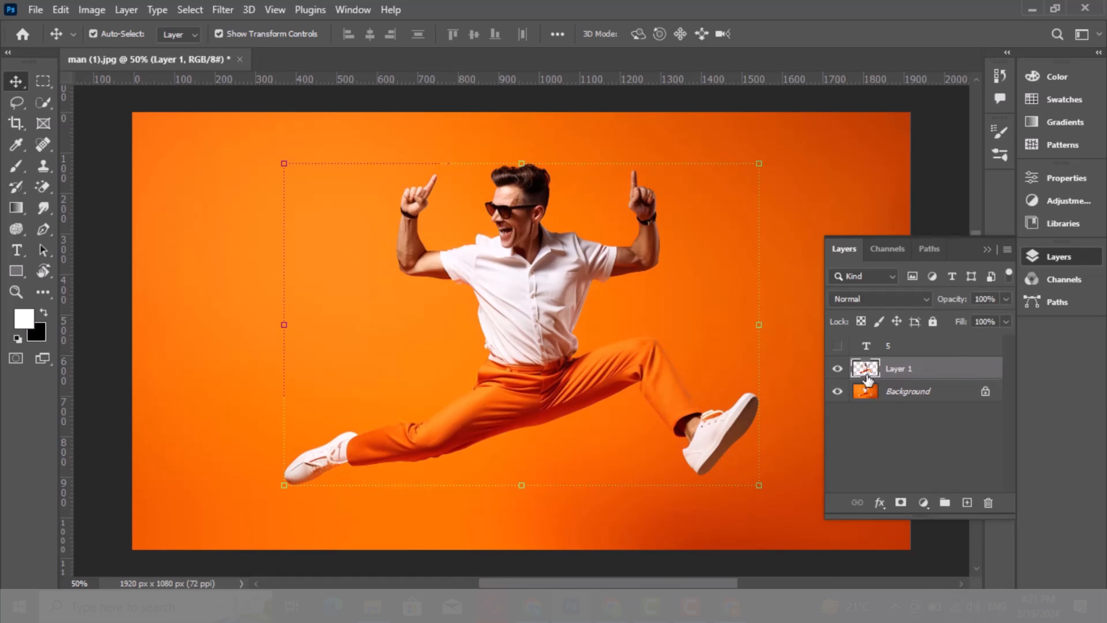
pyautogui.click(838, 392)
pyautogui.click(839, 392)
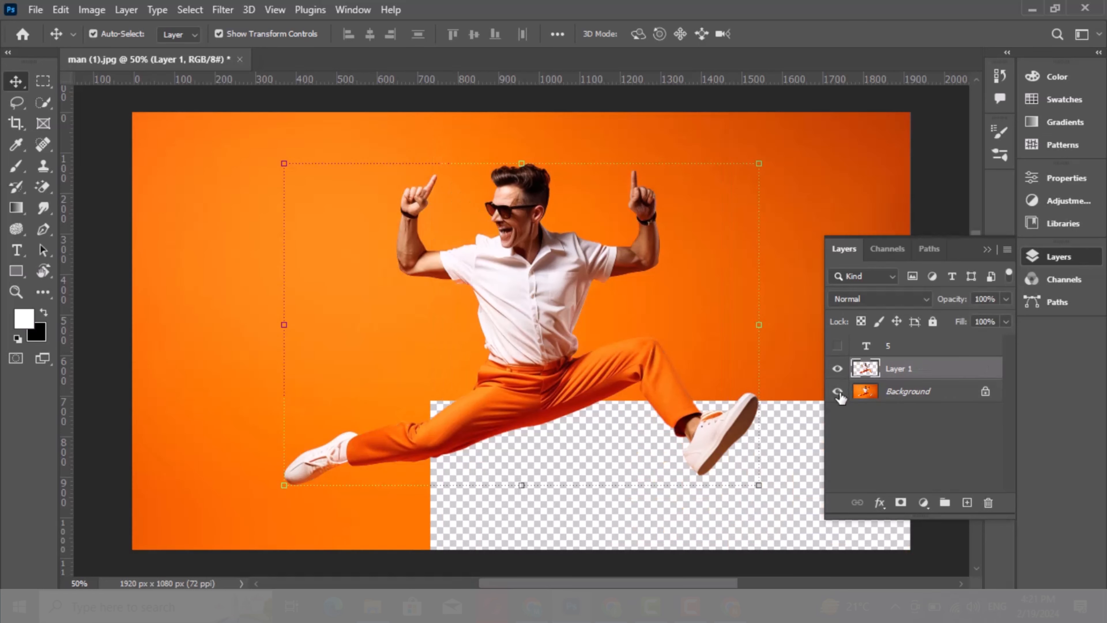
# Place the man's cutout layer above the revealed 5 text layer and give the cutout a layer mask
pyautogui.click(838, 346)
pyautogui.moveTo(894, 373); pyautogui.dragTo(898, 346)
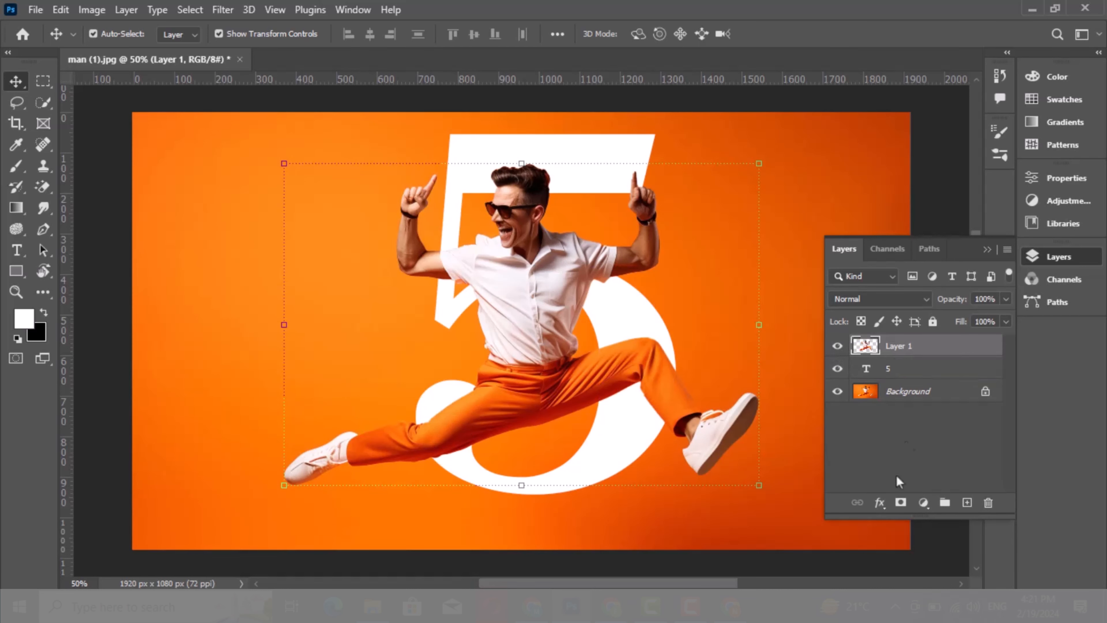
pyautogui.click(900, 503)
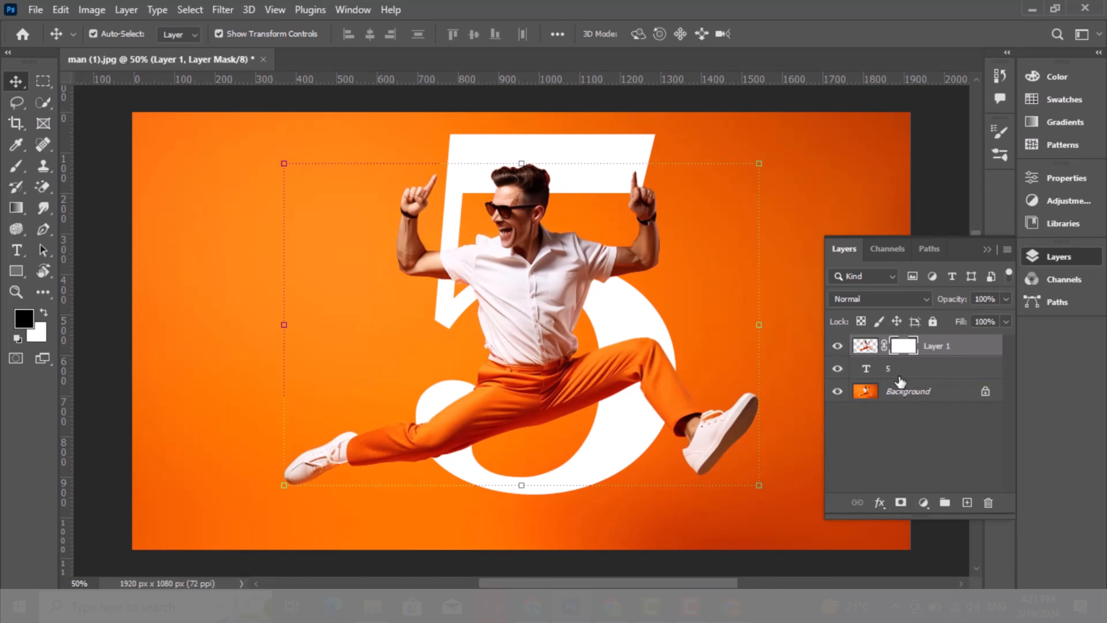
# Load the outline of the 5 as a selection and set up a Hard Round brush with 100% flow
pyautogui.keyDown('ctrl'); pyautogui.click(866, 369); pyautogui.keyUp('ctrl')
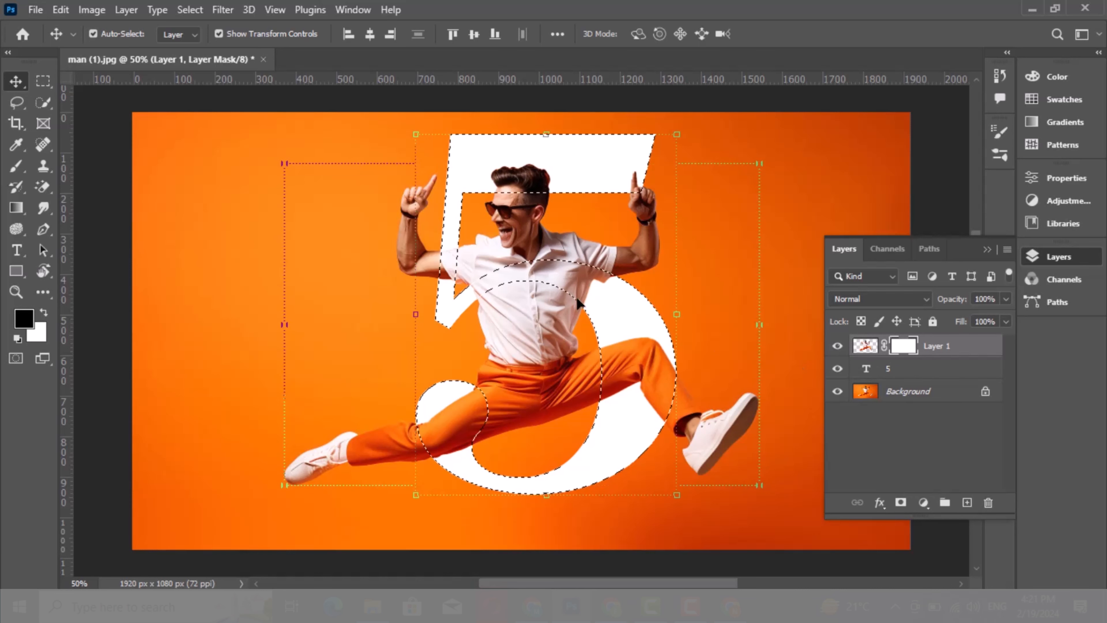
pyautogui.click(17, 172)
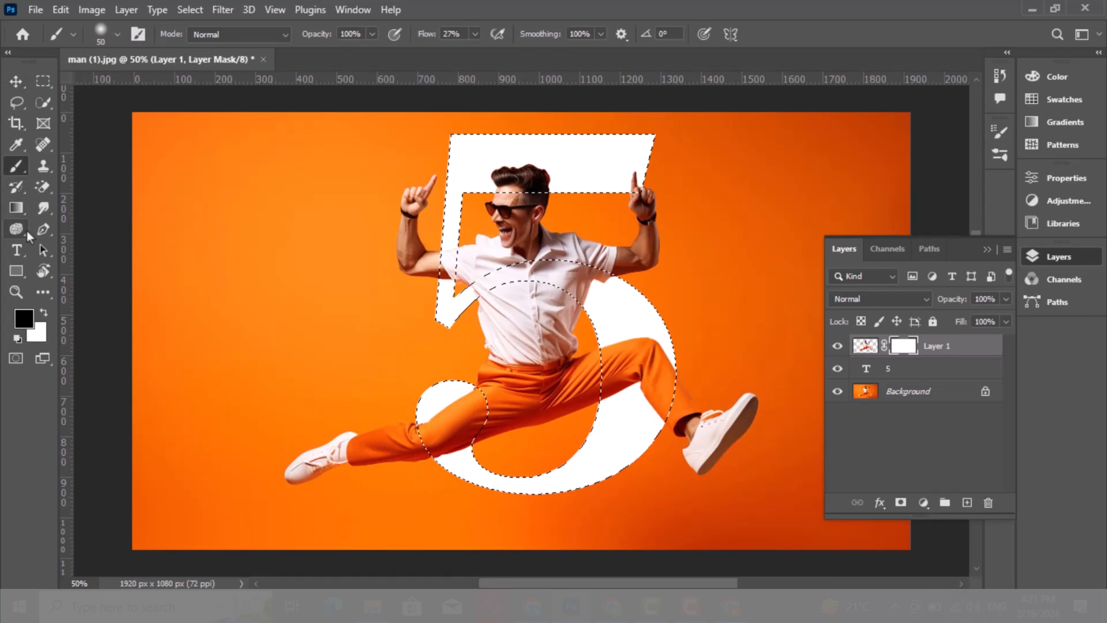
pyautogui.click(112, 33)
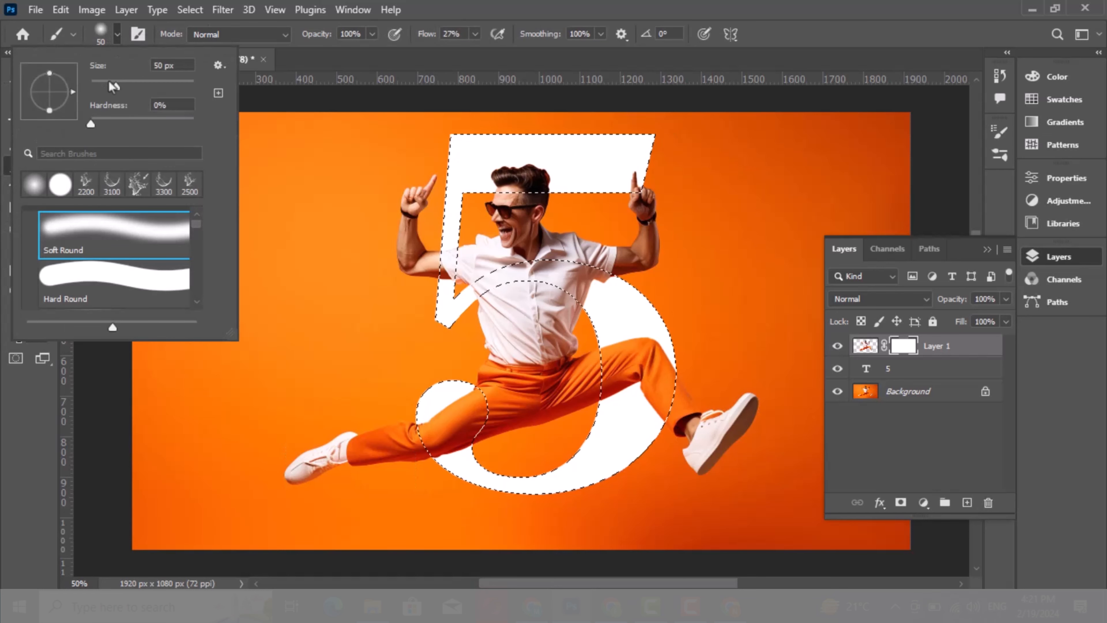
pyautogui.click(89, 278)
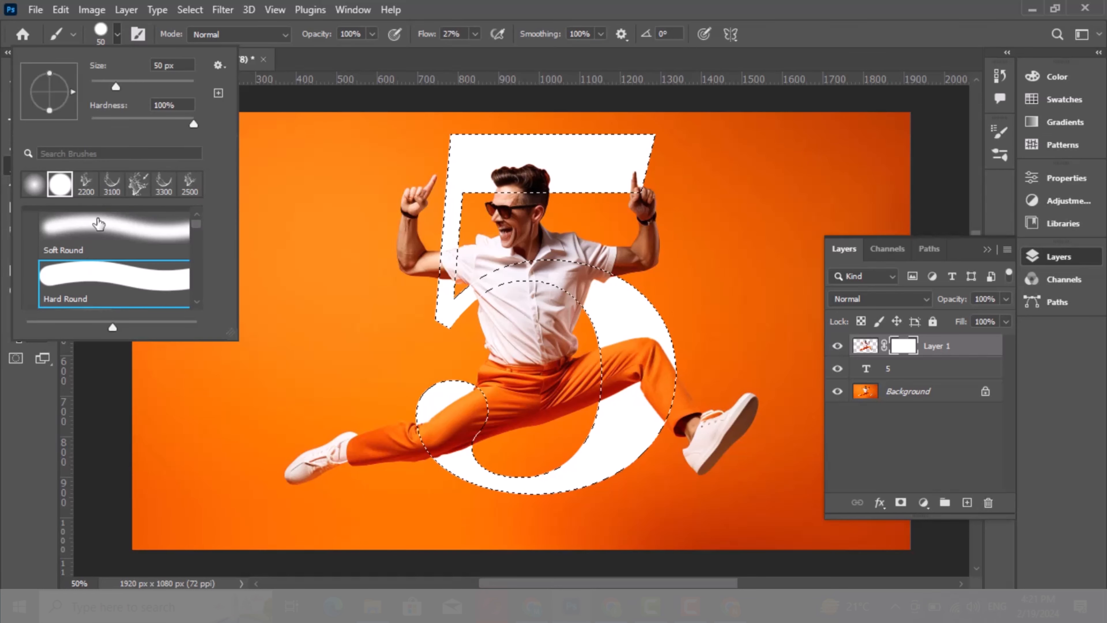
pyautogui.click(475, 33)
pyautogui.click(475, 33)
pyautogui.moveTo(473, 51); pyautogui.dragTo(492, 53)
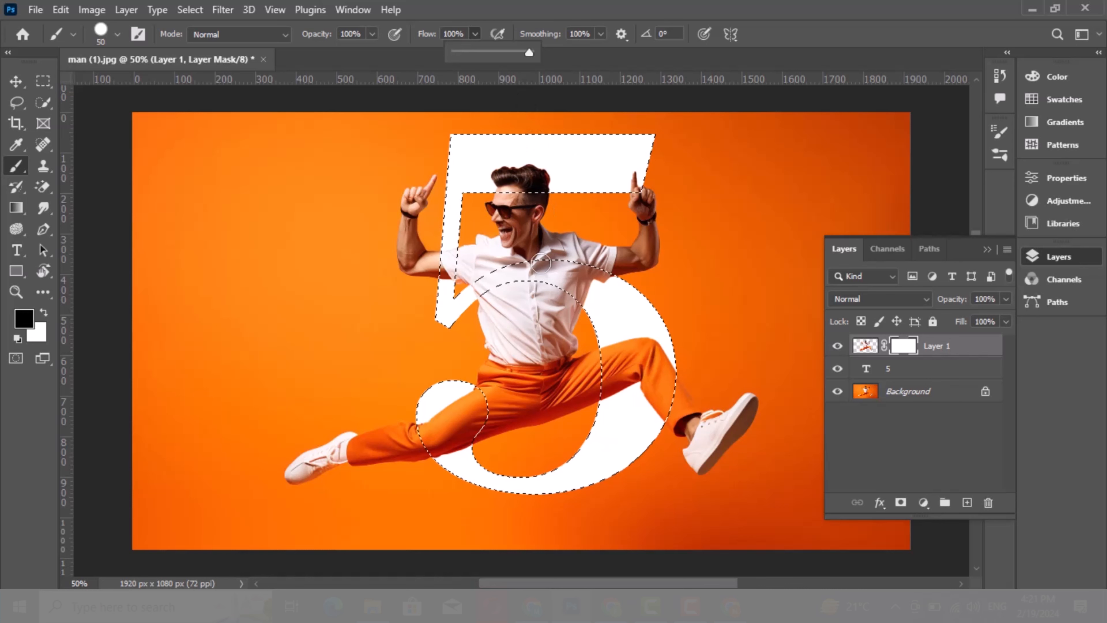
# Paint black on Layer 1's mask to hide the bent leg and the sleeve edge inside the 5, and deselect
pyautogui.moveTo(597, 332)
pyautogui.mouseDown()
pyautogui.moveTo(606, 436)
pyautogui.moveTo(624, 328)
pyautogui.moveTo(621, 423)
pyautogui.moveTo(624, 323)
pyautogui.moveTo(617, 416)
pyautogui.moveTo(618, 333)
pyautogui.moveTo(630, 354)
pyautogui.moveTo(634, 340)
pyautogui.moveTo(642, 357)
pyautogui.moveTo(656, 346)
pyautogui.moveTo(656, 372)
pyautogui.moveTo(666, 345)
pyautogui.moveTo(635, 340)
pyautogui.moveTo(661, 357)
pyautogui.moveTo(657, 431)
pyautogui.moveTo(671, 347)
pyautogui.moveTo(668, 416)
pyautogui.moveTo(661, 425)
pyautogui.moveTo(669, 354)
pyautogui.moveTo(656, 434)
pyautogui.moveTo(667, 347)
pyautogui.moveTo(665, 381)
pyautogui.moveTo(642, 392)
pyautogui.moveTo(637, 357)
pyautogui.moveTo(637, 405)
pyautogui.moveTo(648, 393)
pyautogui.moveTo(635, 355)
pyautogui.moveTo(649, 410)
pyautogui.moveTo(612, 365)
pyautogui.moveTo(608, 340)
pyautogui.moveTo(635, 359)
pyautogui.moveTo(634, 407)
pyautogui.moveTo(609, 447)
pyautogui.moveTo(629, 410)
pyautogui.mouseUp()
pyautogui.moveTo(450, 251)
pyautogui.mouseDown()
pyautogui.moveTo(447, 290)
pyautogui.moveTo(448, 238)
pyautogui.moveTo(445, 255)
pyautogui.mouseUp()
pyautogui.click(15, 81)
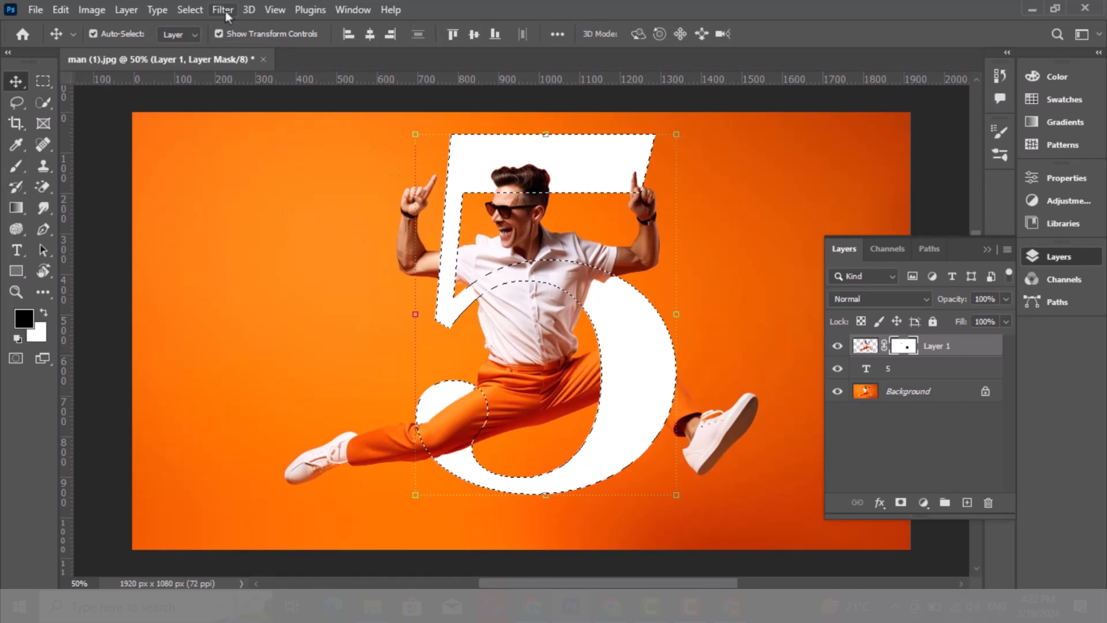
pyautogui.click(190, 9)
pyautogui.click(209, 43)
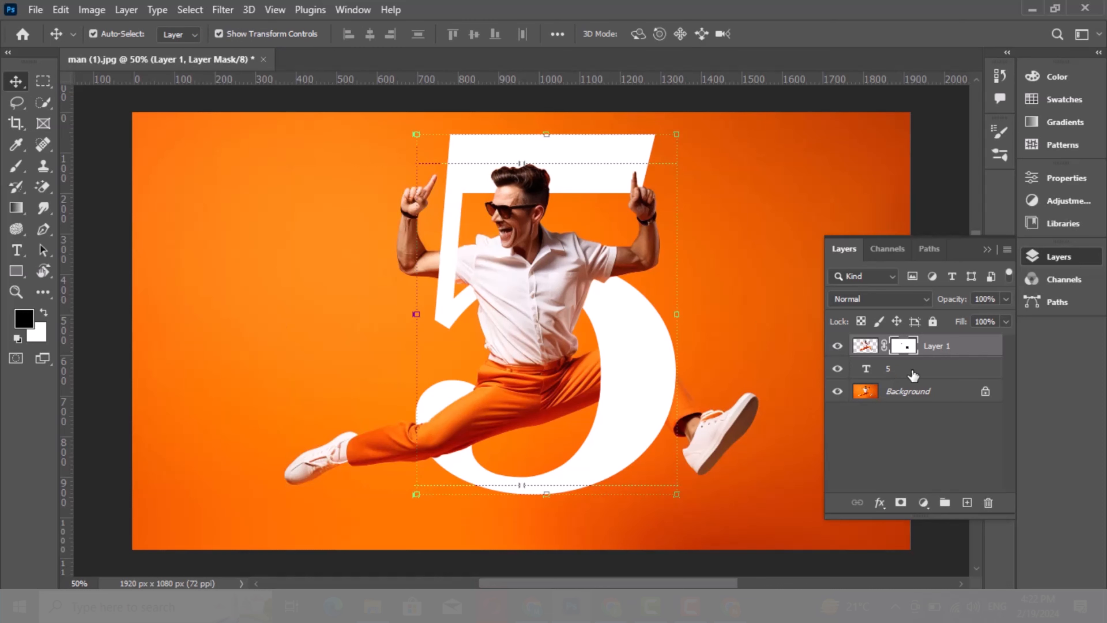
# Create a new layer directly above the 5 text layer and clip it to the 5
pyautogui.click(899, 374)
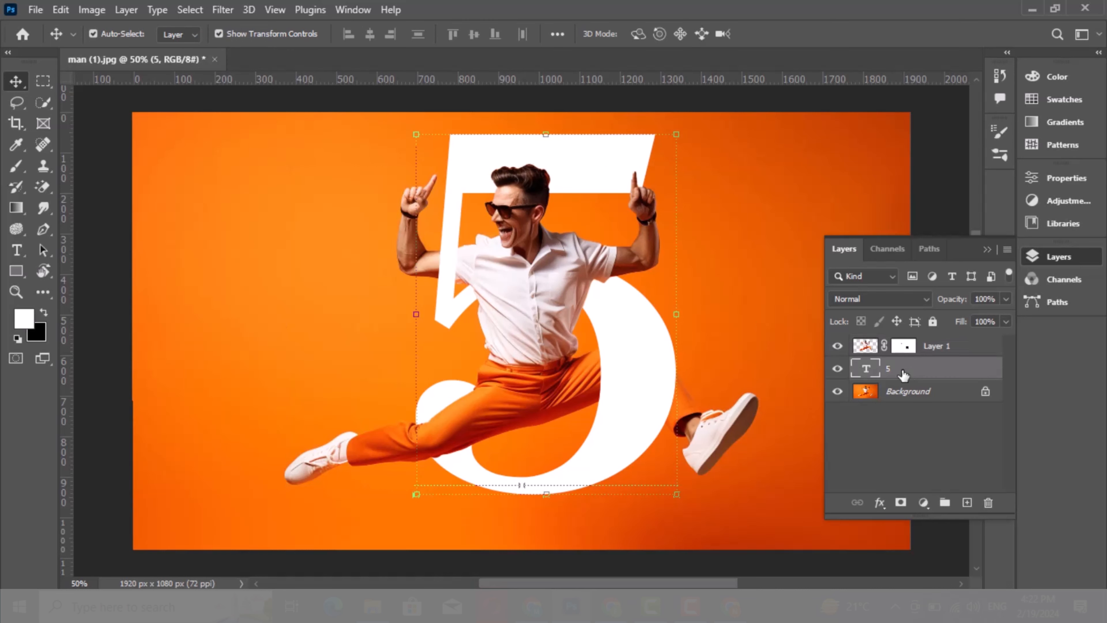
pyautogui.click(966, 503)
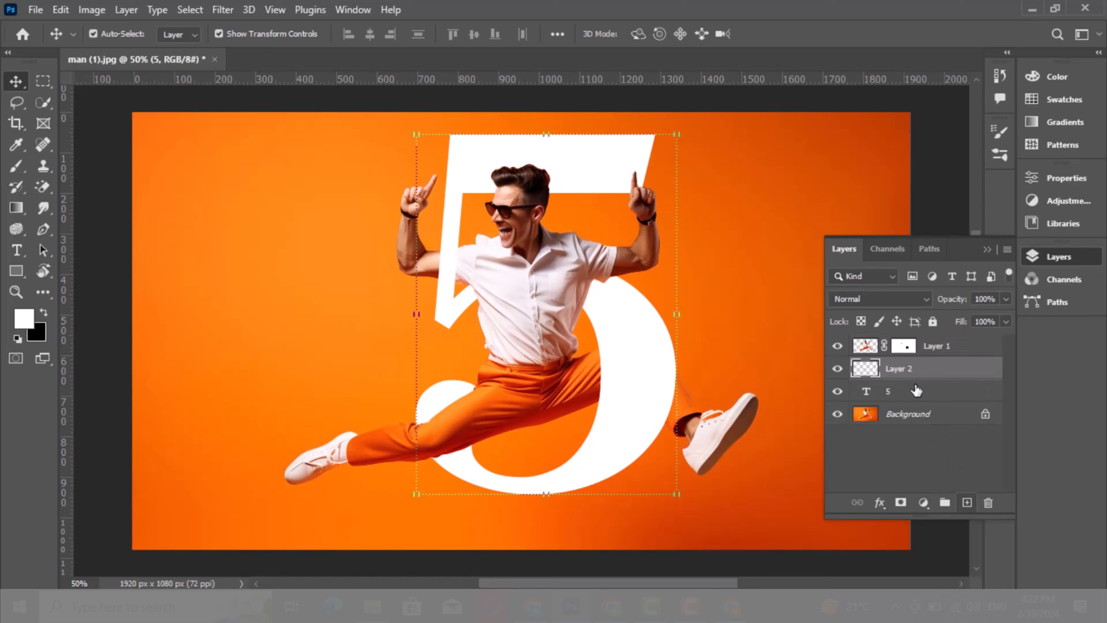
pyautogui.moveTo(885, 380); pyautogui.dragTo(883, 377)
pyautogui.keyDown('alt'); pyautogui.click(883, 377); pyautogui.keyUp('alt')
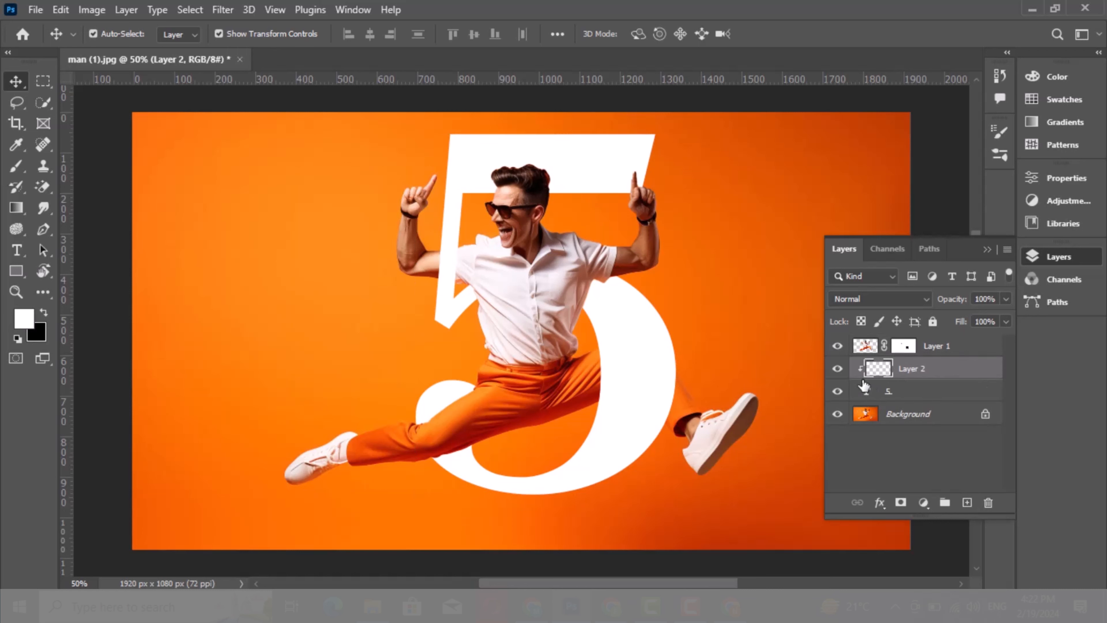
# Switch the brush to the Soft Round preset for painting shadows on Layer 2
pyautogui.click(18, 170)
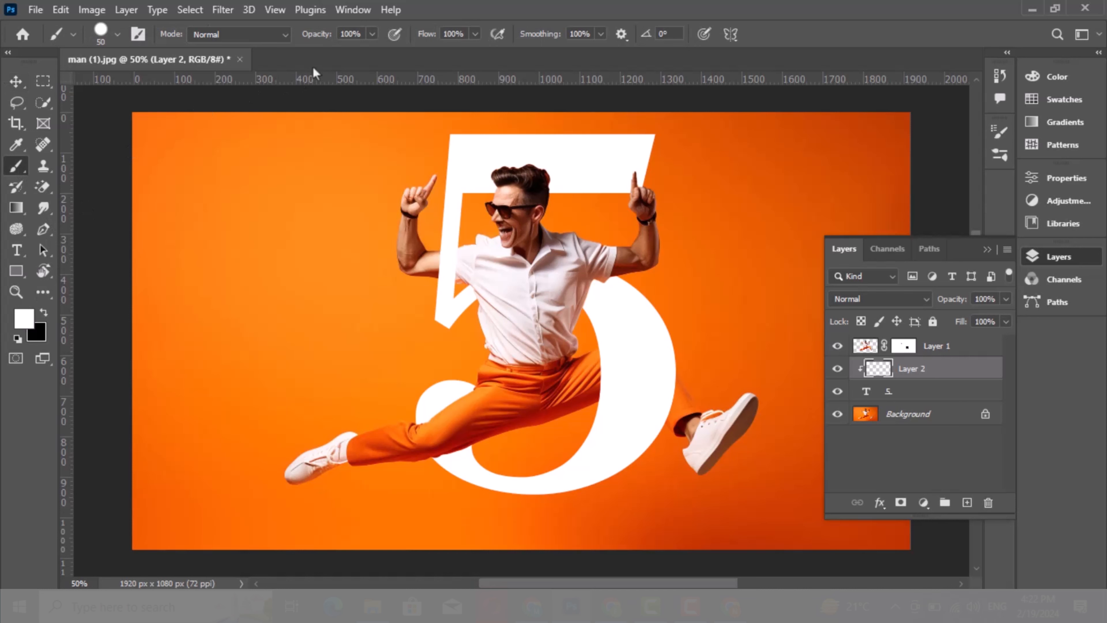
pyautogui.click(111, 38)
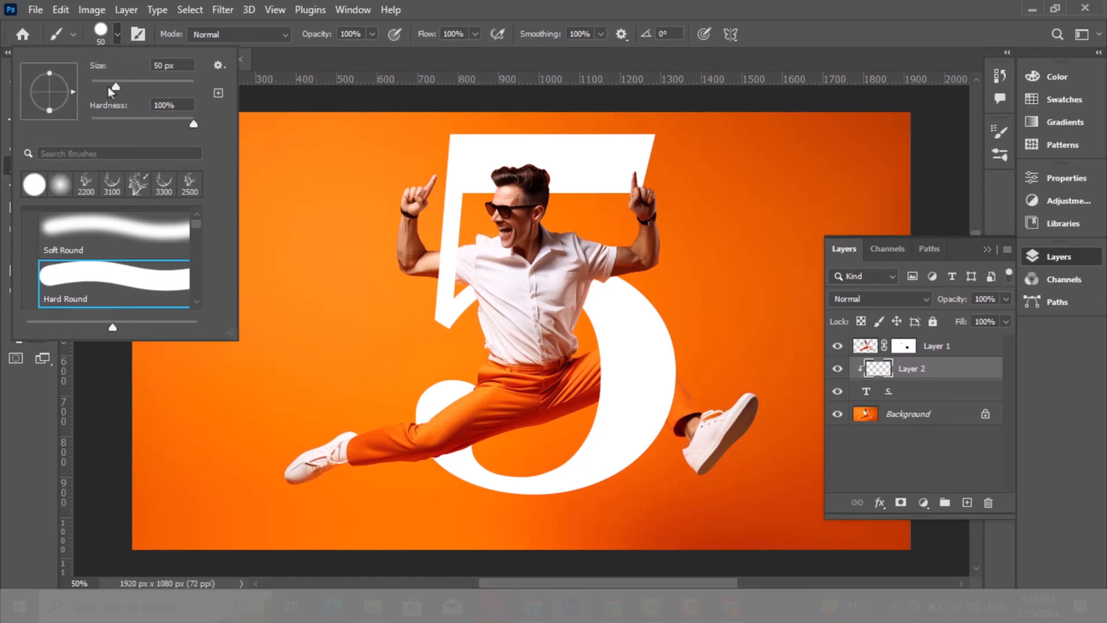
pyautogui.click(83, 220)
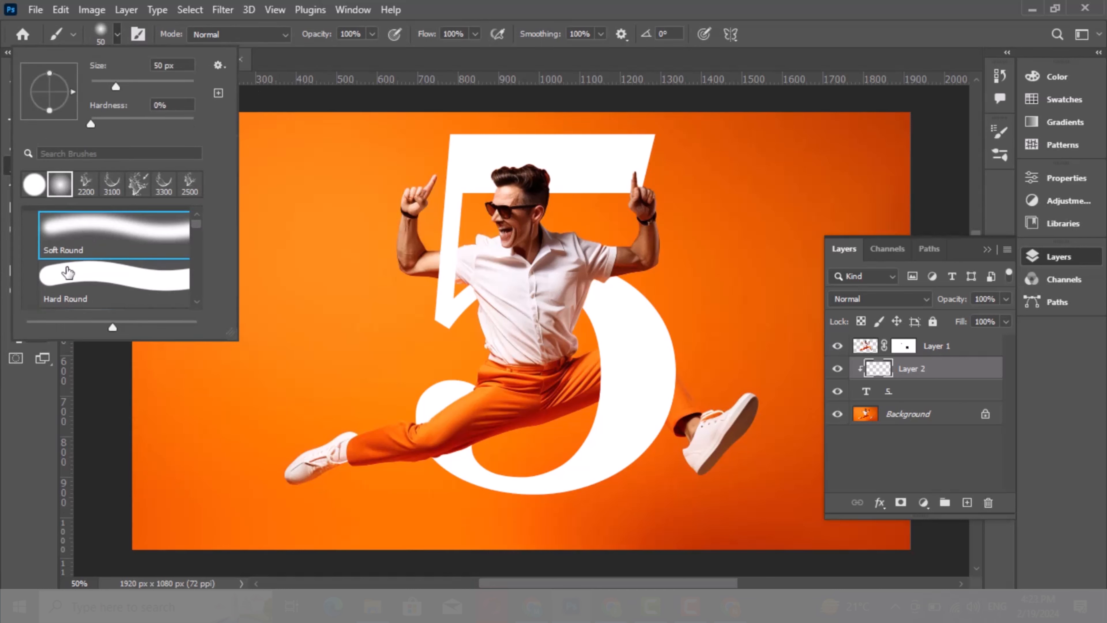
pyautogui.click(35, 391)
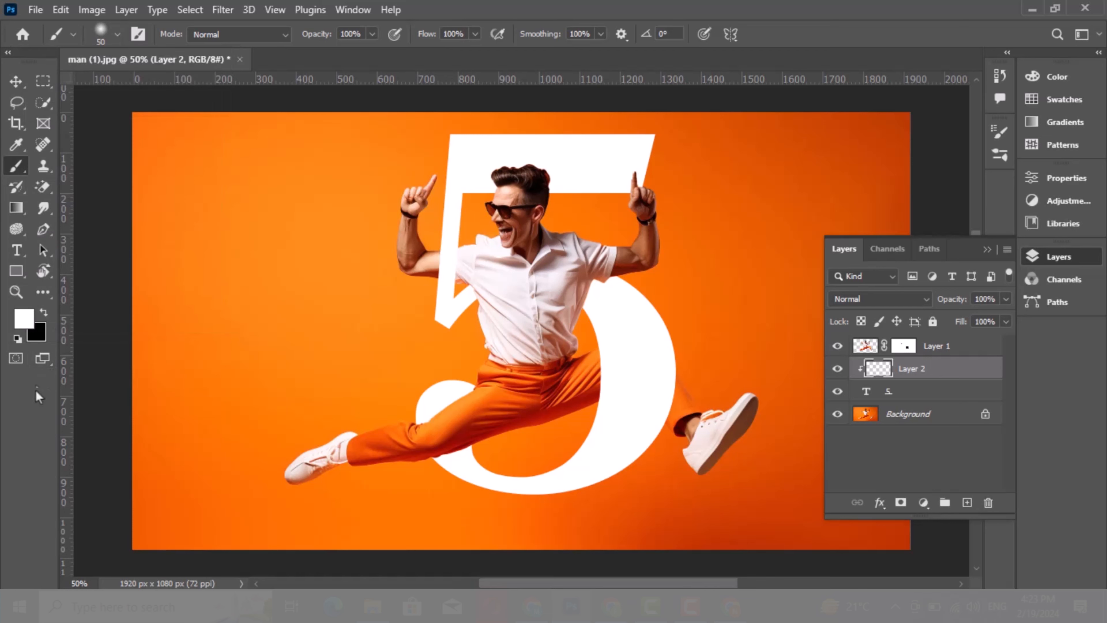
# Set the foreground colour to the dark orange-brown a63f01, starting from a tone sampled on the trousers, and return to the Brush tool
pyautogui.click(26, 324)
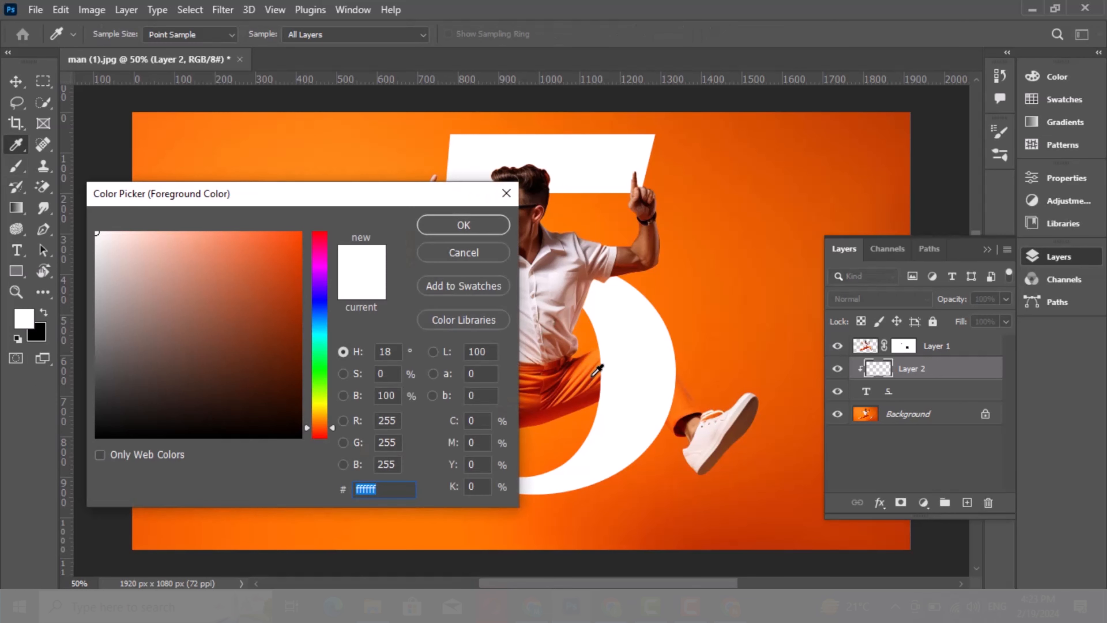
pyautogui.click(578, 386)
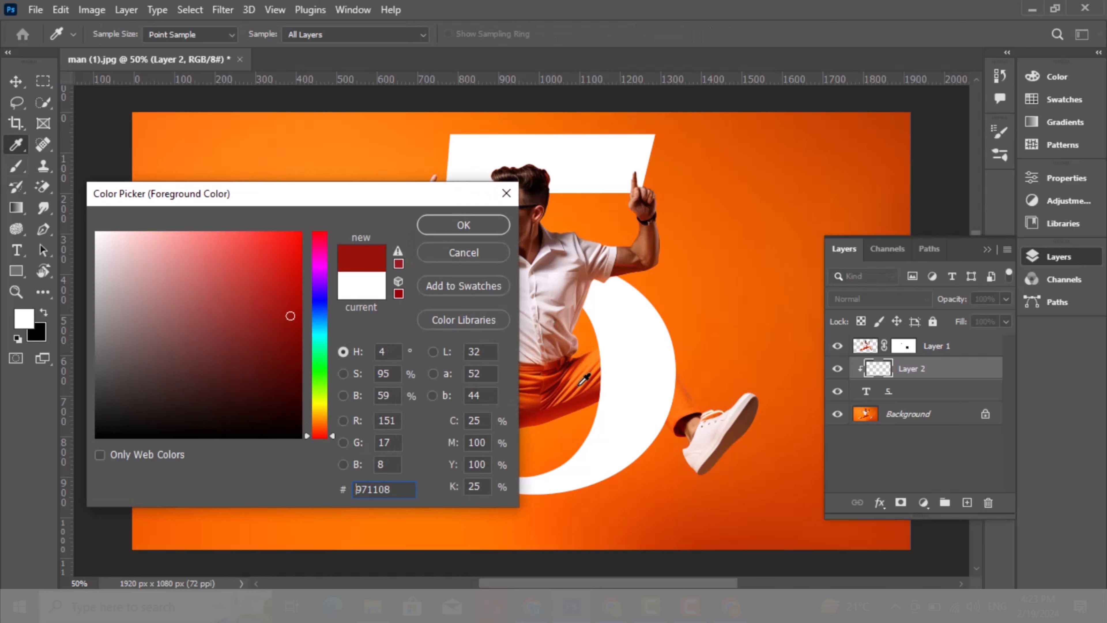
pyautogui.moveTo(318, 415); pyautogui.dragTo(321, 418)
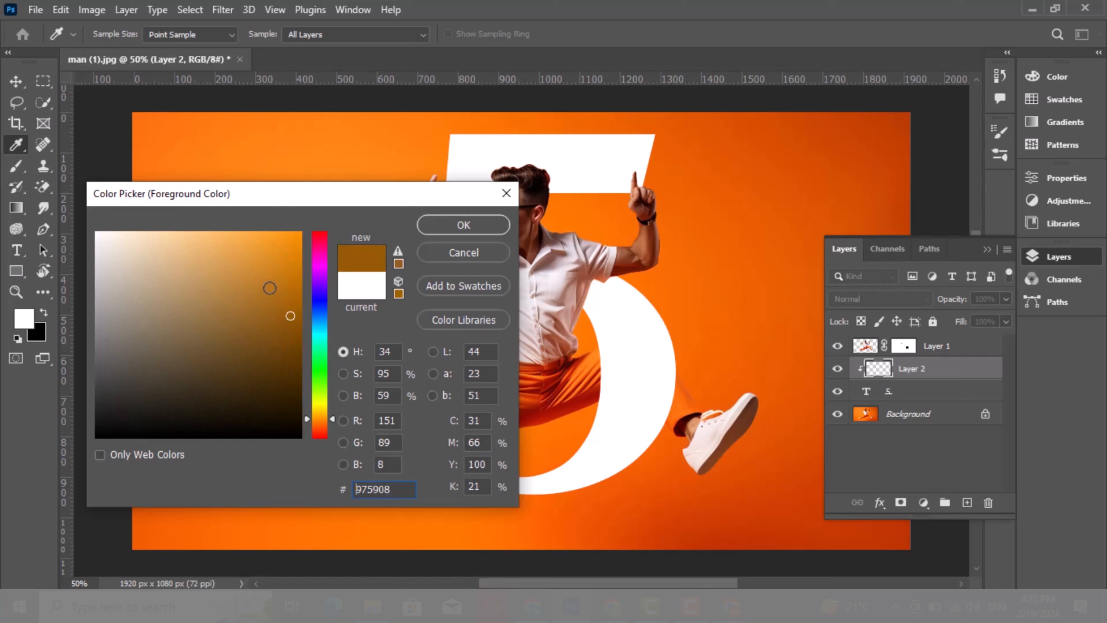
pyautogui.moveTo(287, 307); pyautogui.dragTo(299, 304)
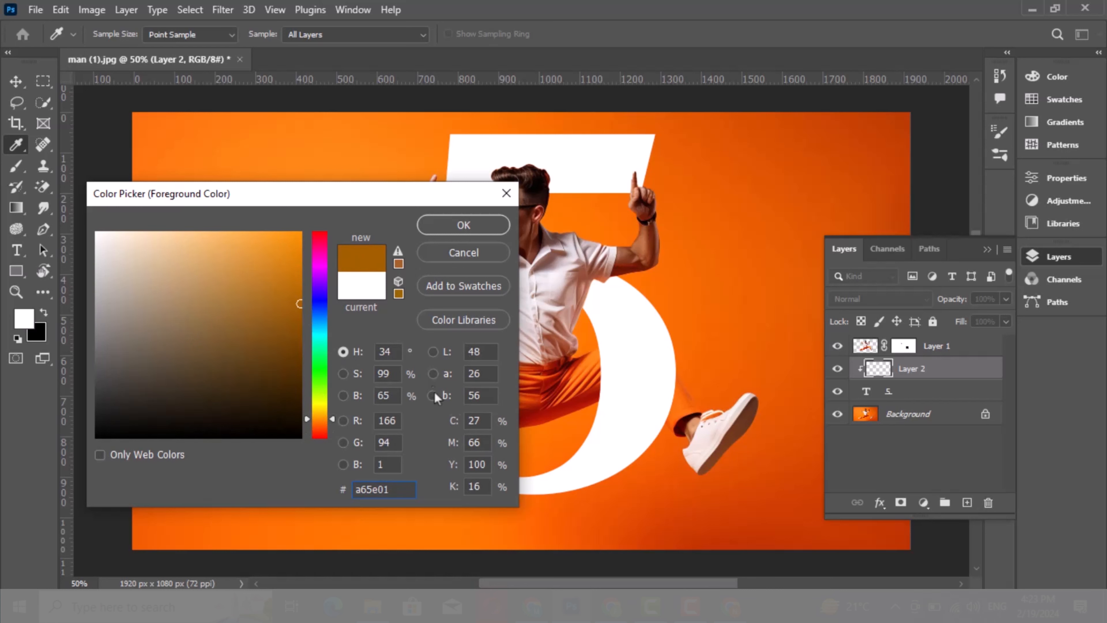
pyautogui.moveTo(325, 412); pyautogui.dragTo(325, 419)
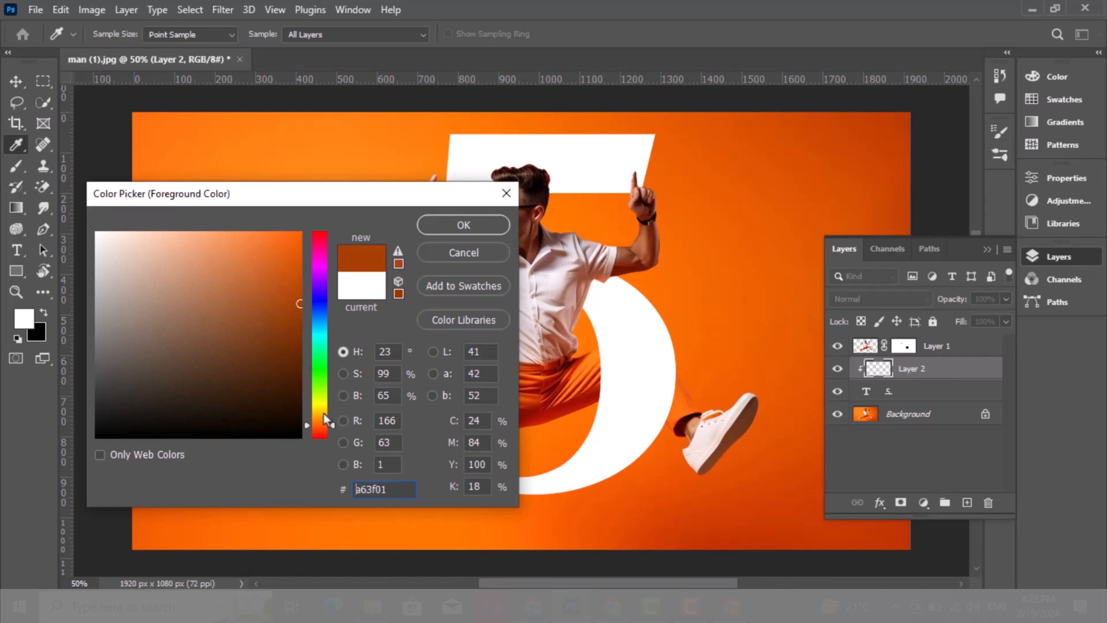
pyautogui.click(460, 227)
pyautogui.press('b')
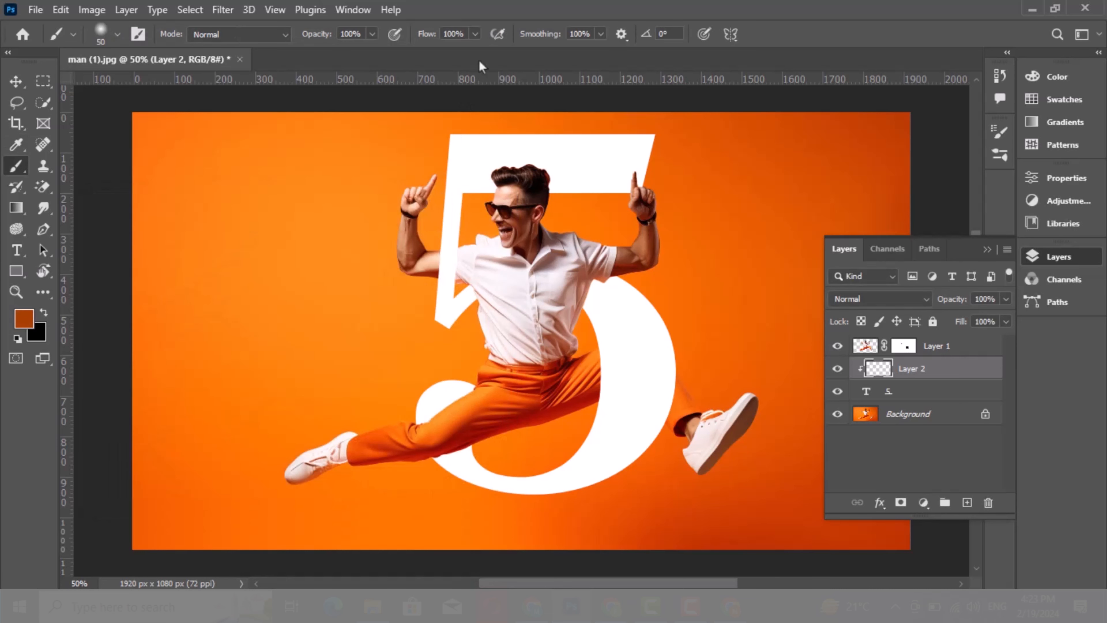
# Lower the brush flow to 27% and paint soft shadows on the 5 beside the extended leg and the sleeve
pyautogui.click(476, 38)
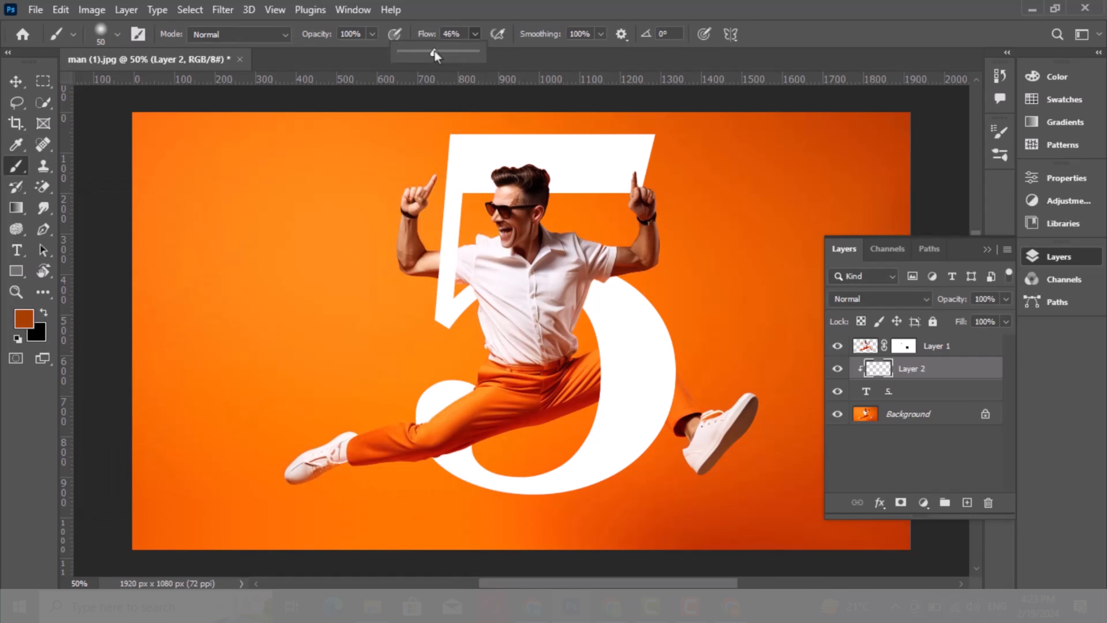
pyautogui.moveTo(431, 50); pyautogui.dragTo(429, 52)
pyautogui.click(465, 391)
pyautogui.moveTo(456, 398); pyautogui.dragTo(402, 426)
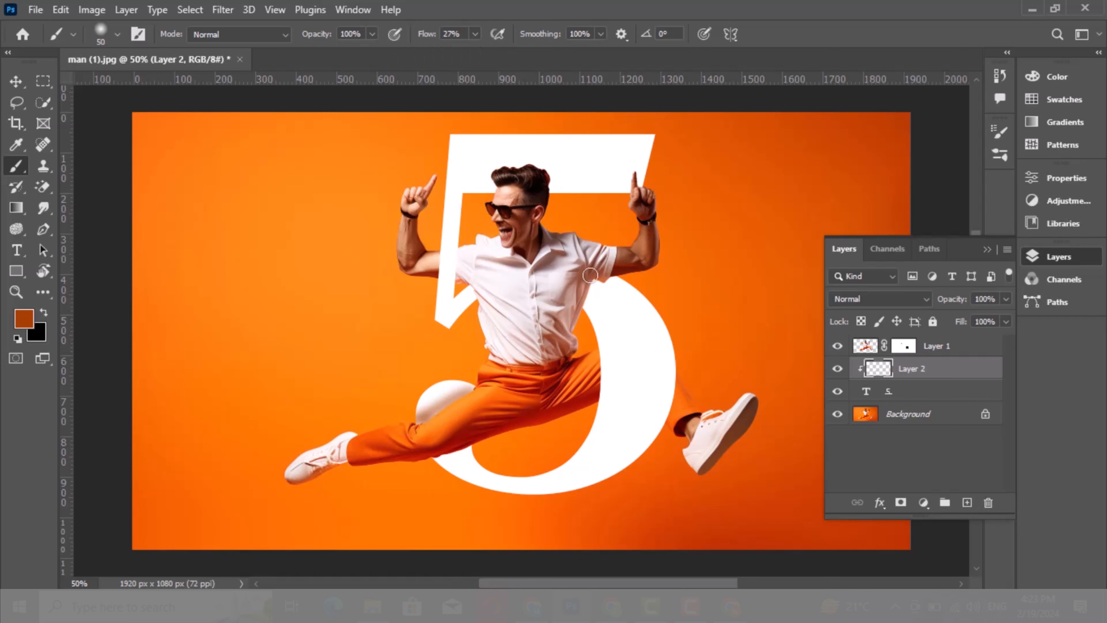
pyautogui.moveTo(593, 282)
pyautogui.mouseDown()
pyautogui.moveTo(575, 318)
pyautogui.moveTo(588, 293)
pyautogui.mouseUp()
# Stamp all visible layers into a new layer above Layer 1 and convert it to a smart object
pyautogui.click(942, 346)
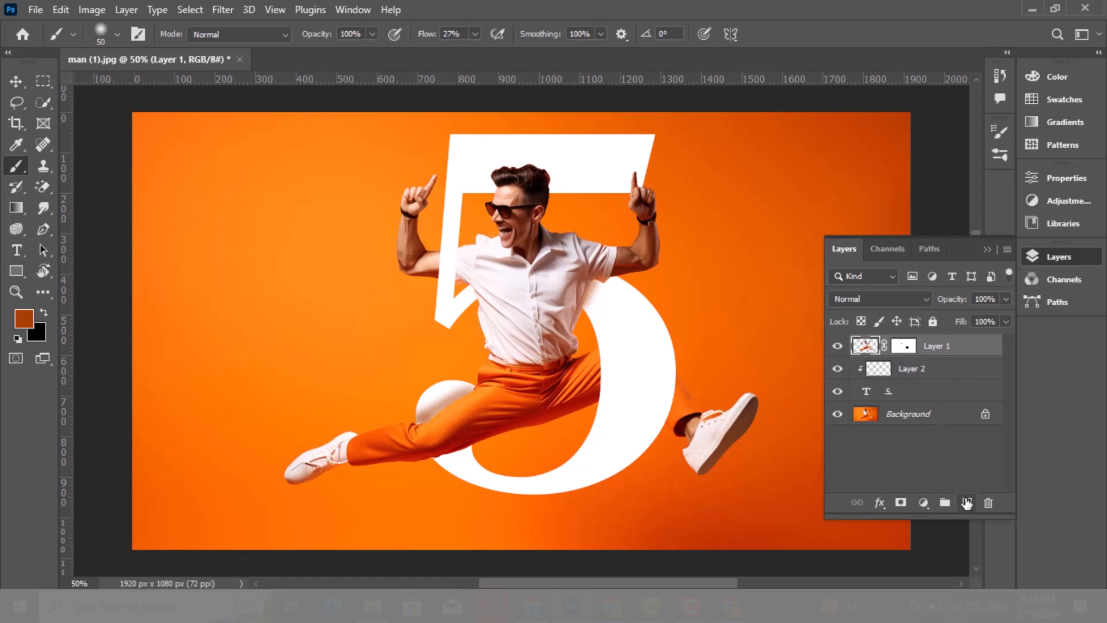
pyautogui.click(904, 346)
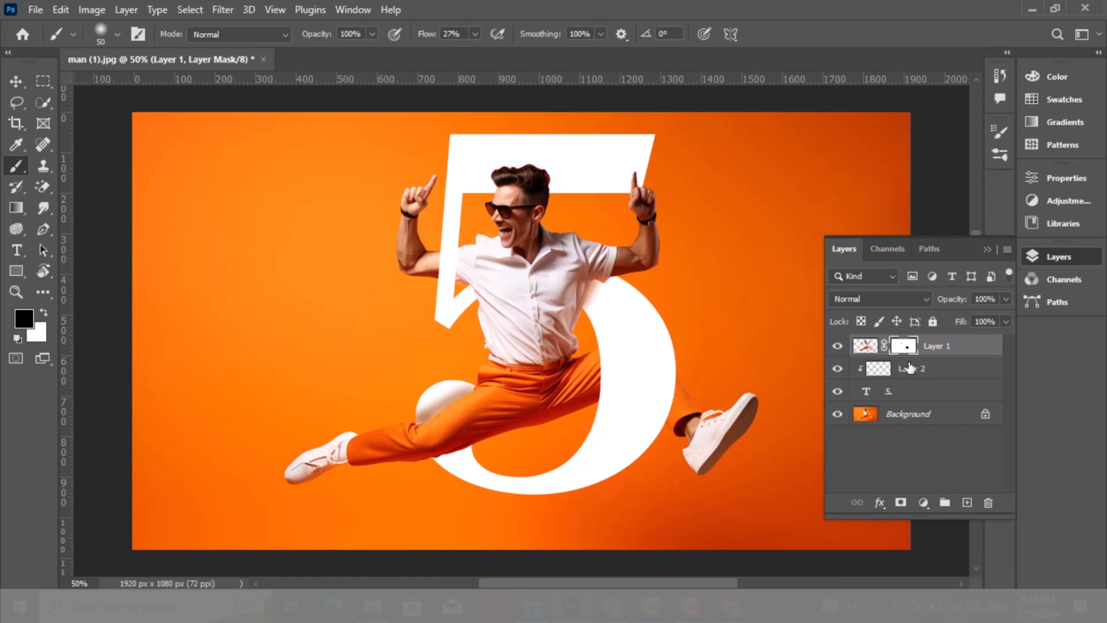
pyautogui.click(926, 355)
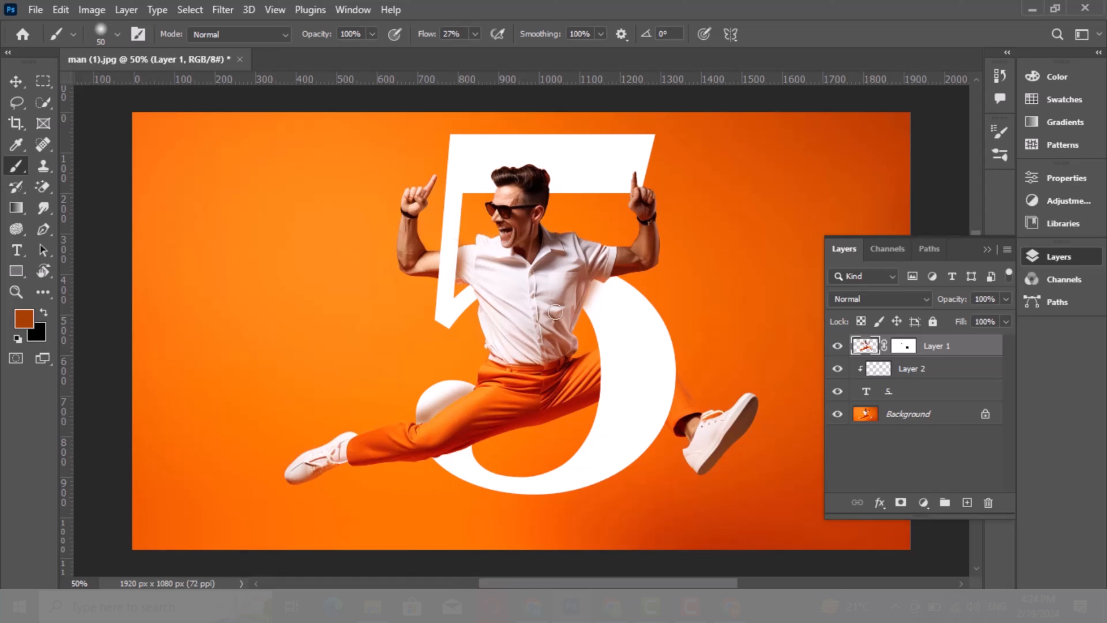
pyautogui.click(16, 85)
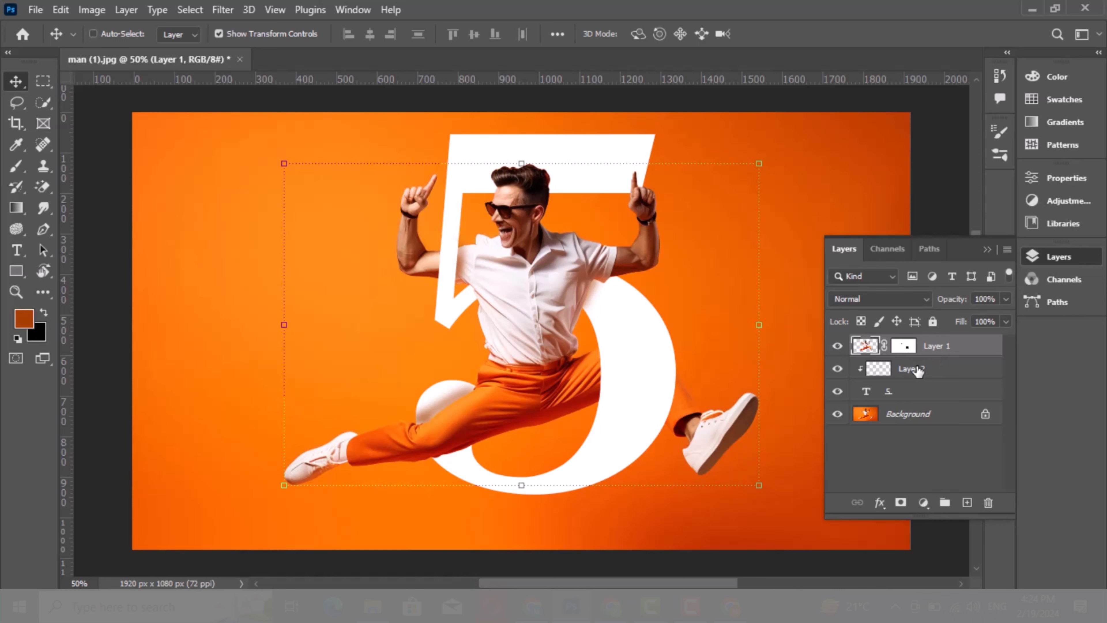
pyautogui.hotkey('ctrl', 'shift', 'alt', 'e')
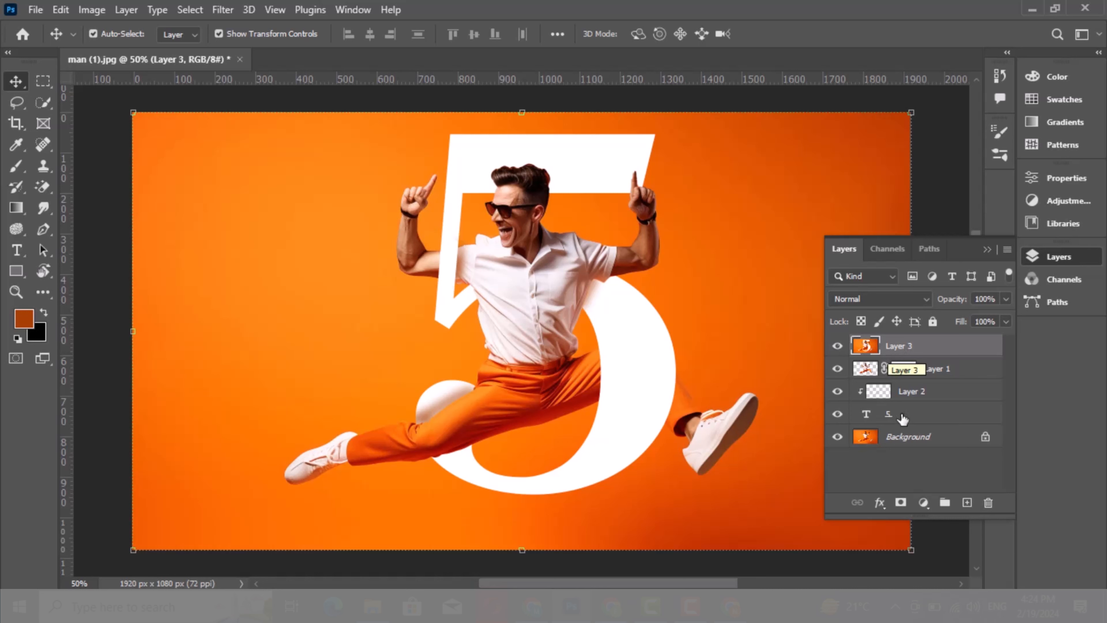
pyautogui.rightClick(912, 347)
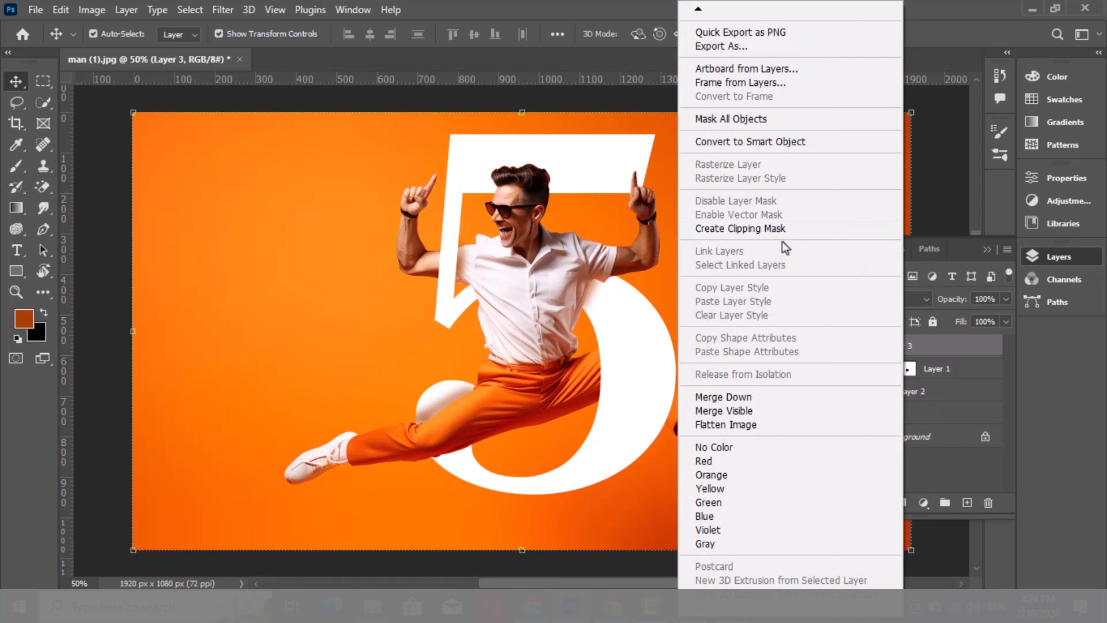
pyautogui.click(761, 148)
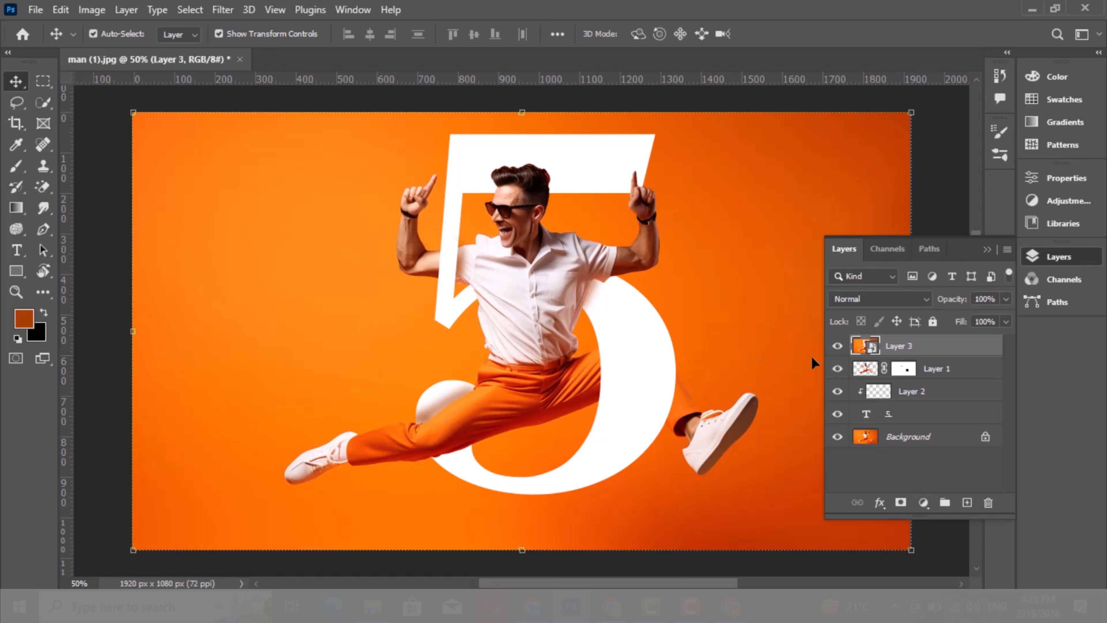
# Apply a Camera Raw filter to Layer 3: Exposure -0.20, Contrast +20, Highlights +7, Shadows +12, Whites -13, Blacks +13, comparing before and after
pyautogui.click(221, 10)
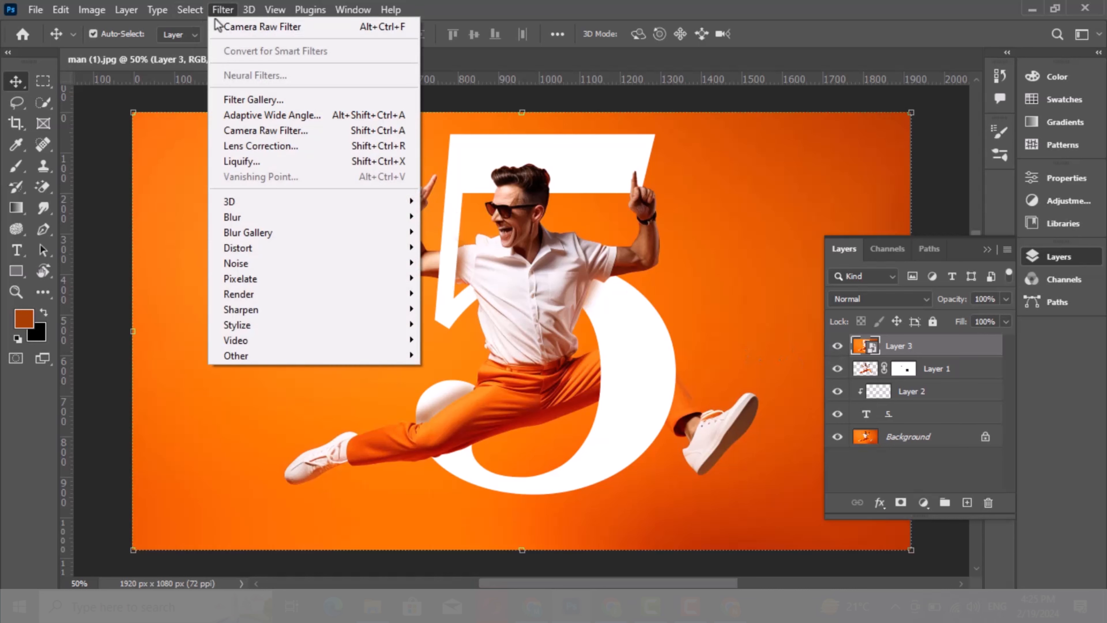
pyautogui.click(259, 133)
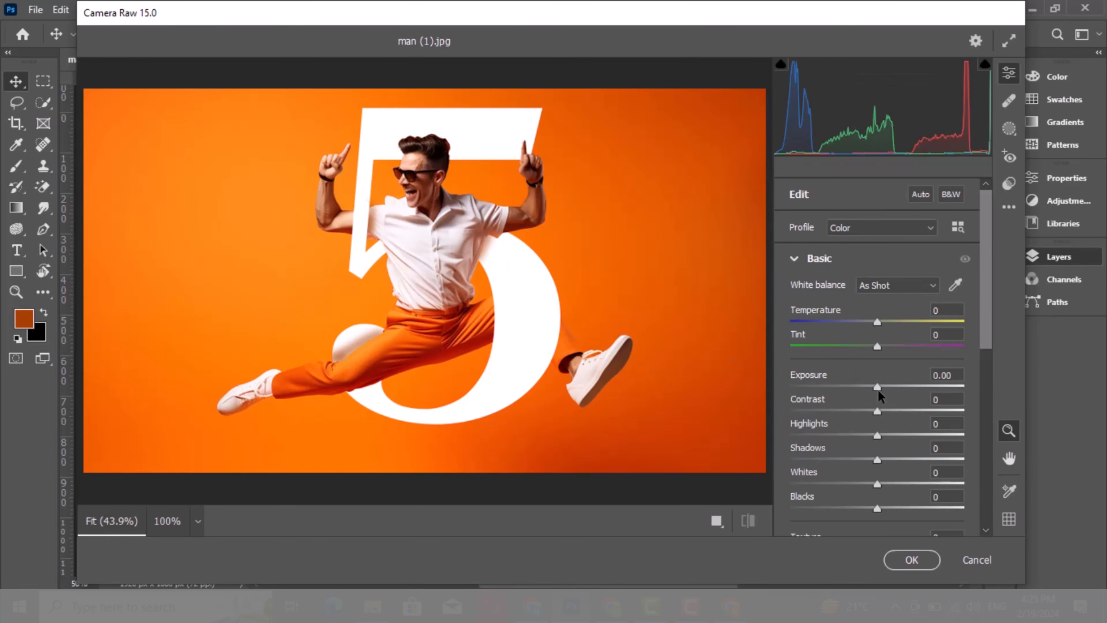
pyautogui.moveTo(876, 387)
pyautogui.mouseDown()
pyautogui.moveTo(863, 387)
pyautogui.moveTo(874, 388)
pyautogui.mouseUp()
pyautogui.moveTo(885, 417); pyautogui.dragTo(875, 388)
pyautogui.moveTo(878, 436); pyautogui.dragTo(894, 503)
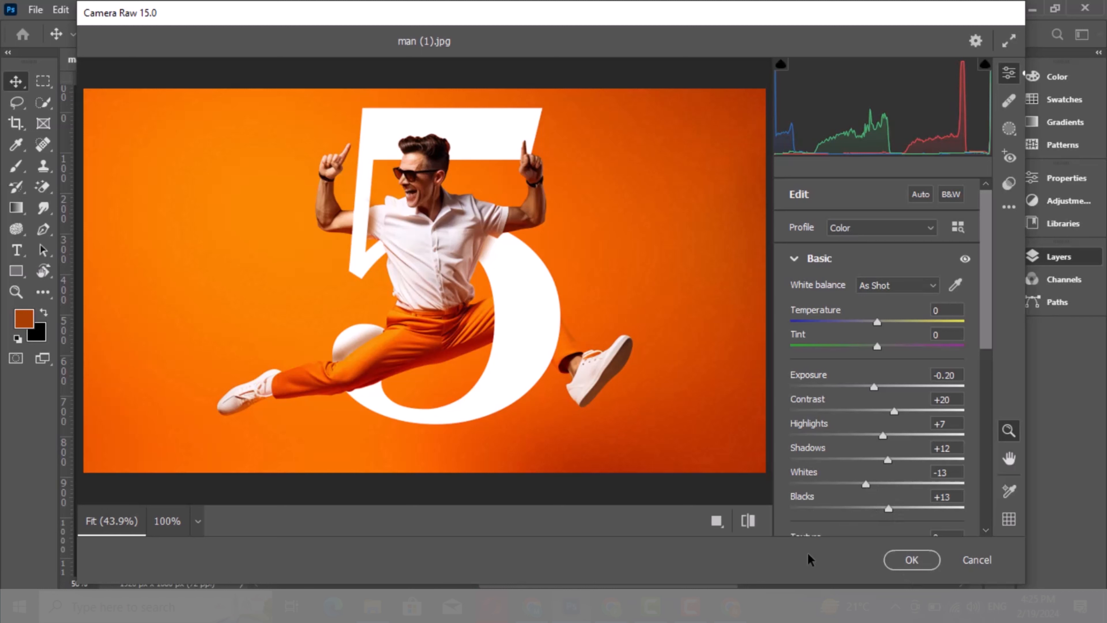
pyautogui.click(748, 520)
pyautogui.click(748, 521)
pyautogui.click(918, 566)
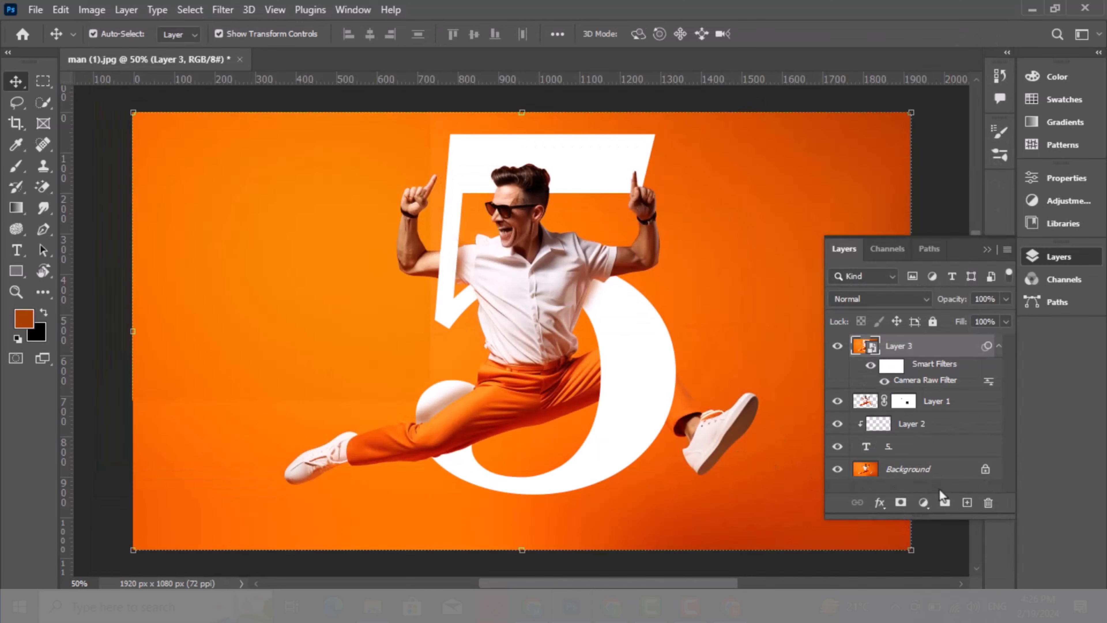
# Add a new layer above Layer 3 and ready the Soft Round brush with its flow at 100%
pyautogui.click(968, 502)
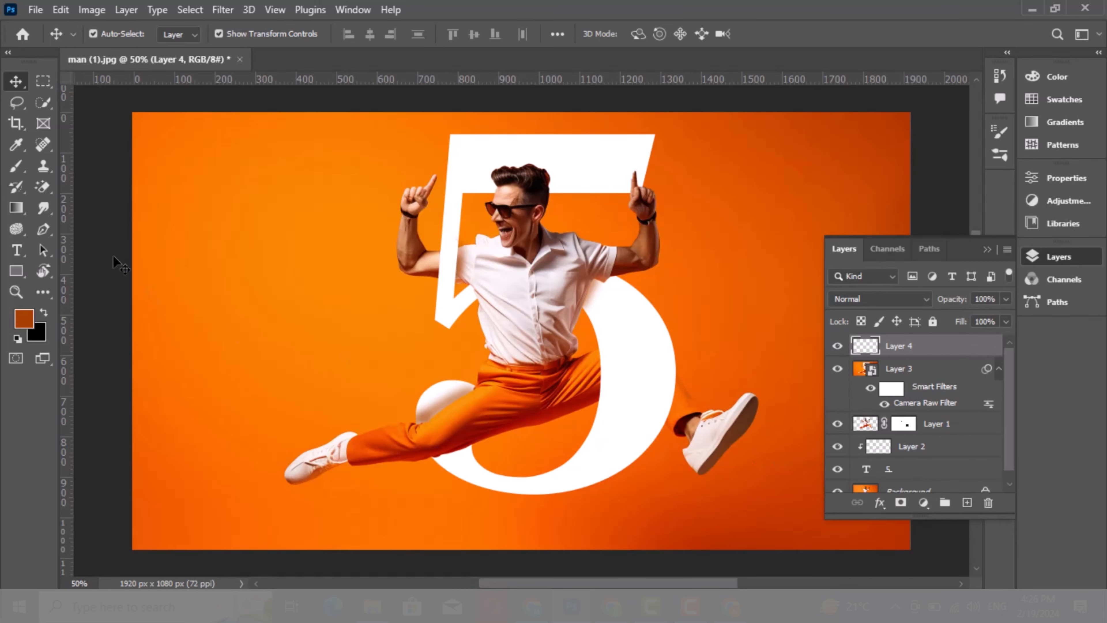
pyautogui.click(17, 175)
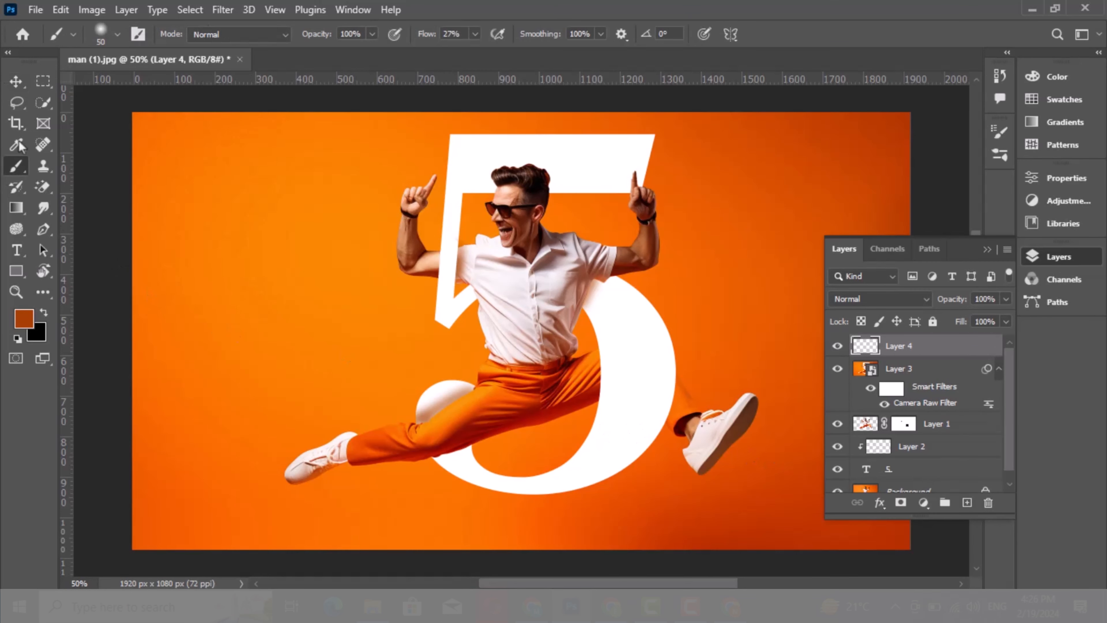
pyautogui.click(117, 35)
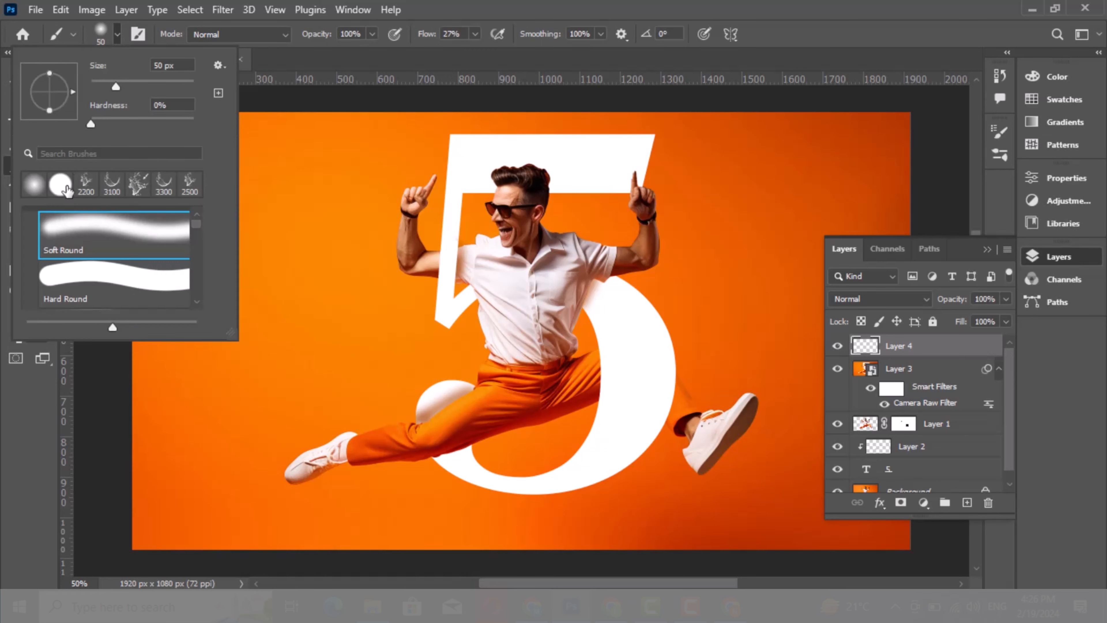
pyautogui.click(71, 221)
pyautogui.click(474, 34)
pyautogui.moveTo(475, 53); pyautogui.dragTo(546, 52)
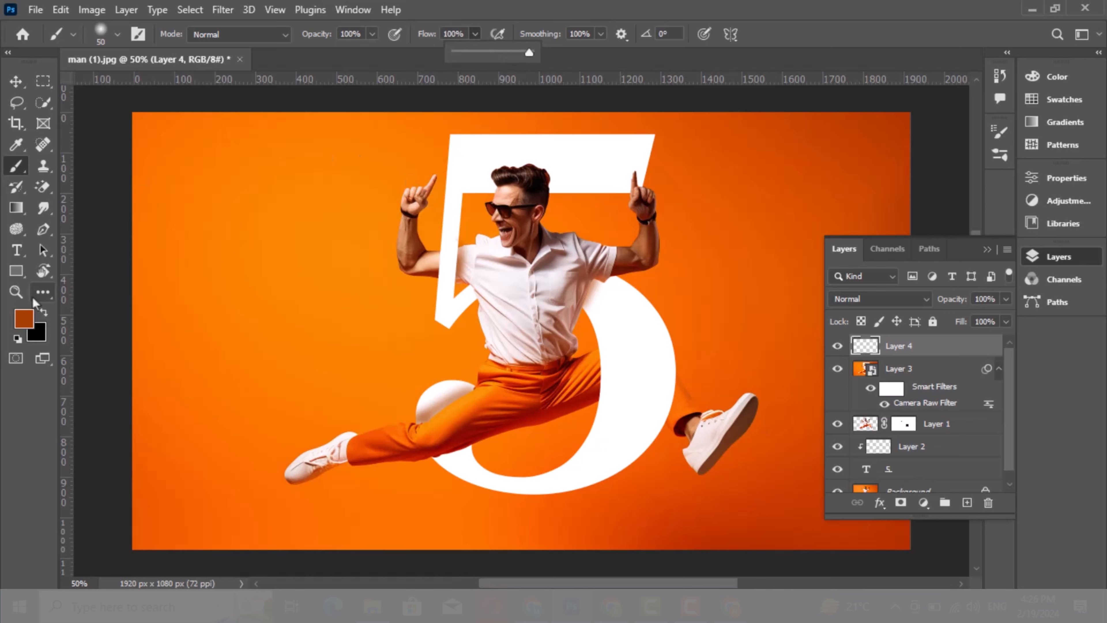
# Set the foreground colour to the neutral grey 5b5b5b
pyautogui.click(24, 319)
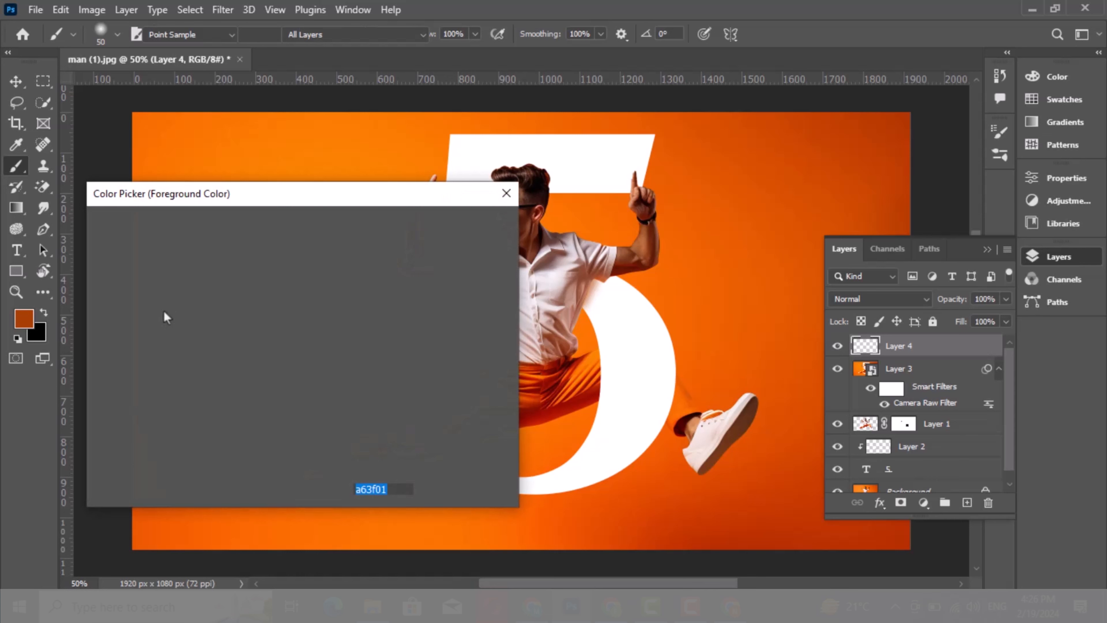
pyautogui.click(90, 364)
pyautogui.moveTo(91, 364); pyautogui.dragTo(91, 365)
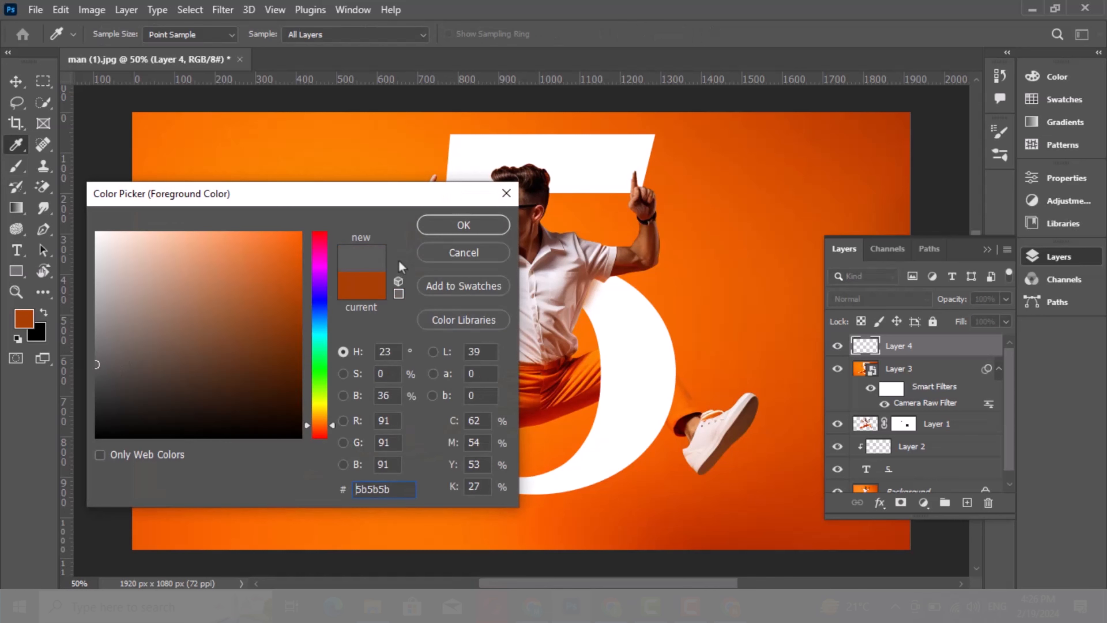
pyautogui.click(431, 231)
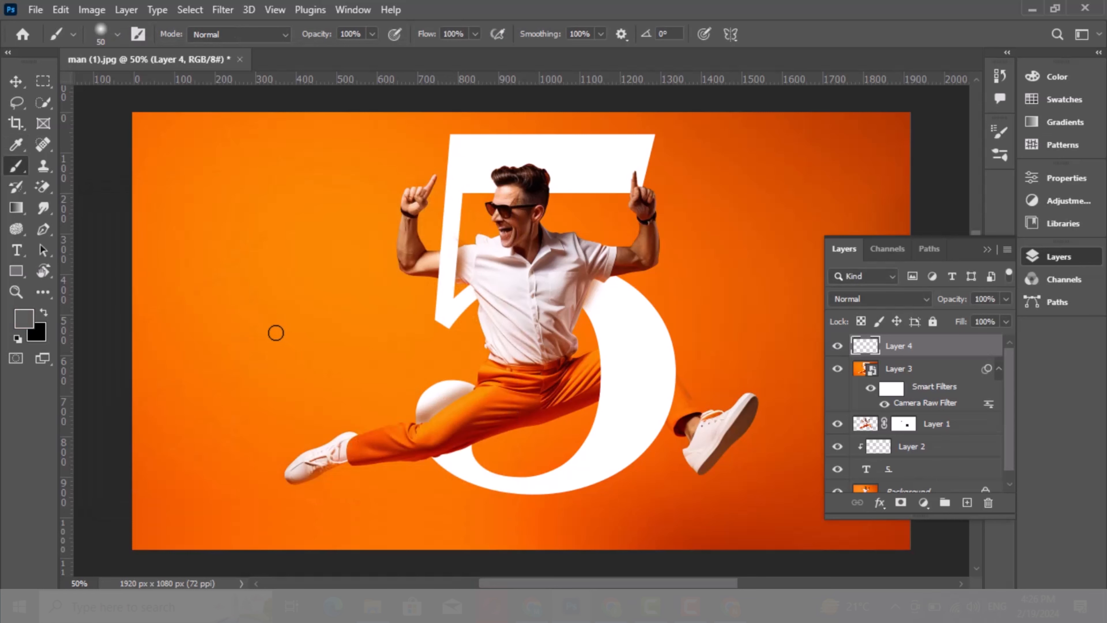
# Enlarge the brush to 250 px and paint a single soft grey dab on the empty orange area beside the man
pyautogui.press(']')
pyautogui.press(']')
pyautogui.press(']')
pyautogui.press(']')
pyautogui.press(']')
pyautogui.click(257, 346)
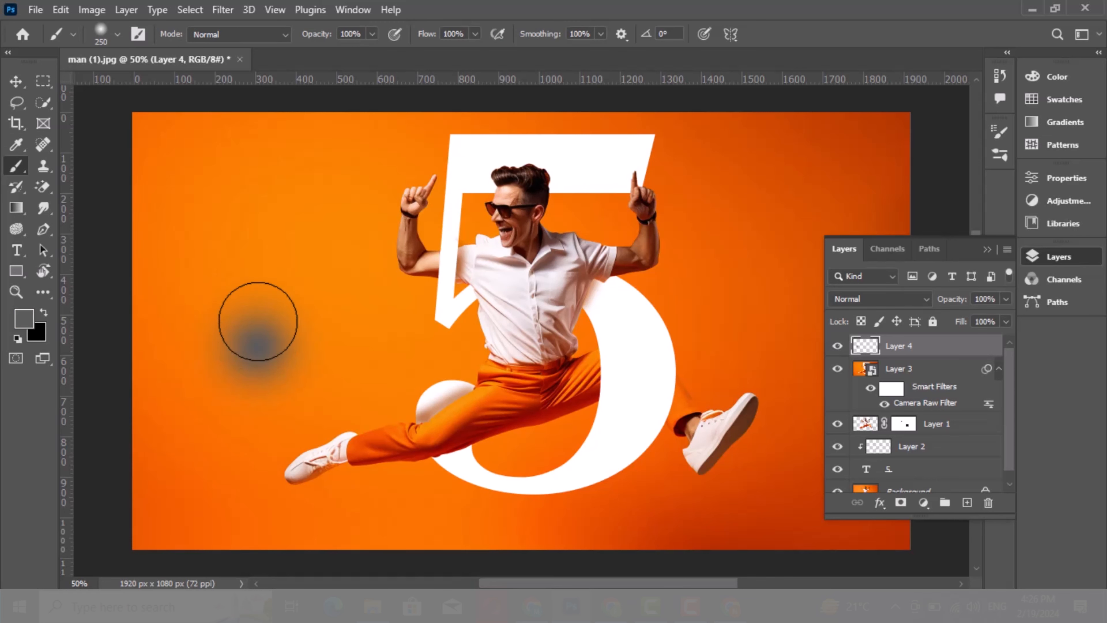
# Flatten the grey dab to 9.90% height, place it beneath the extended leg's shoe, and rotate it 6.09° as a ground shadow
pyautogui.click(15, 81)
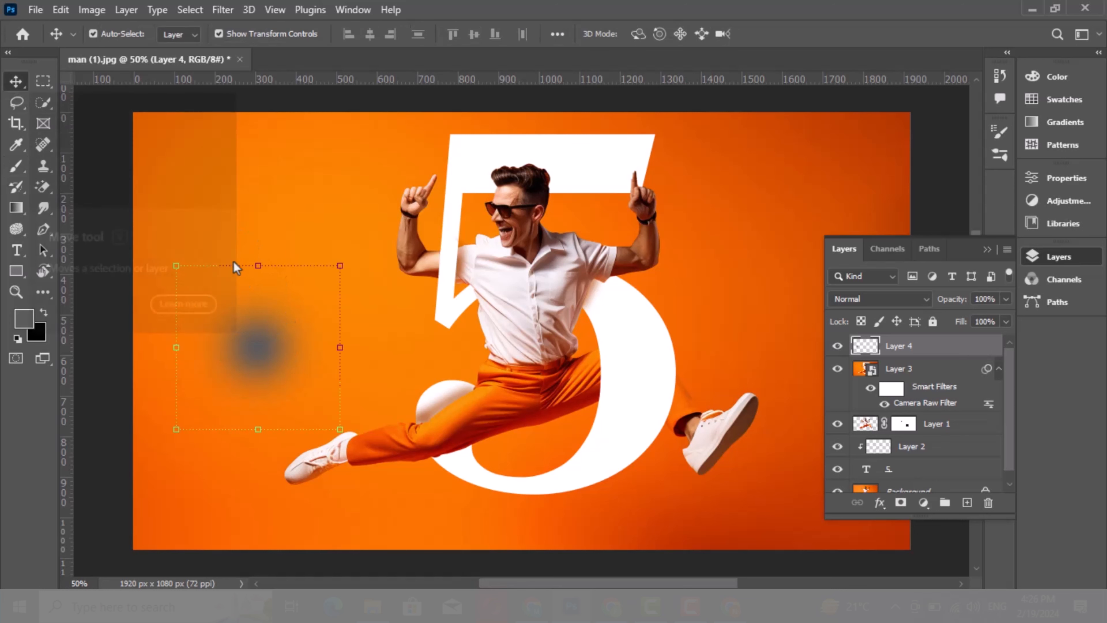
pyautogui.moveTo(258, 284)
pyautogui.mouseDown()
pyautogui.moveTo(255, 414)
pyautogui.moveTo(282, 445)
pyautogui.moveTo(291, 494)
pyautogui.moveTo(304, 496)
pyautogui.mouseUp()
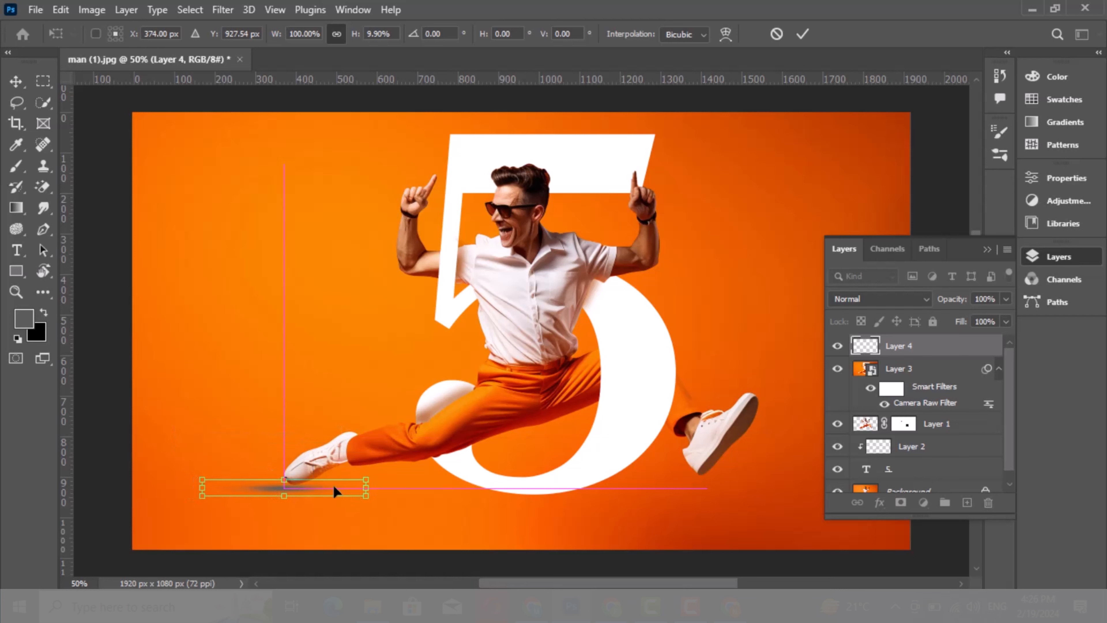
pyautogui.moveTo(377, 505); pyautogui.dragTo(368, 512)
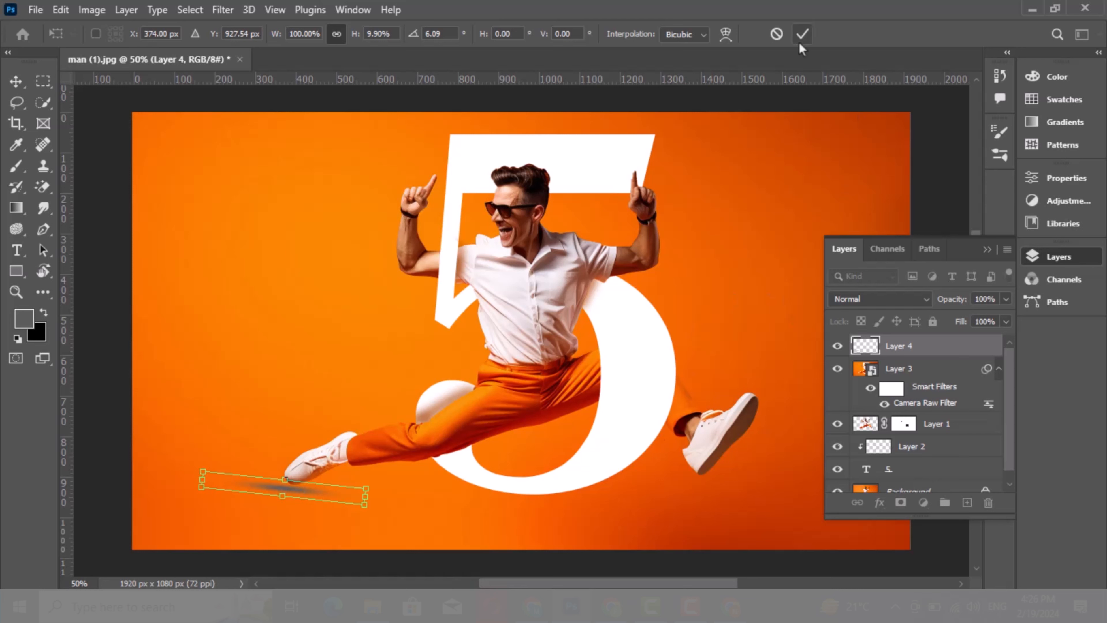
pyautogui.click(803, 33)
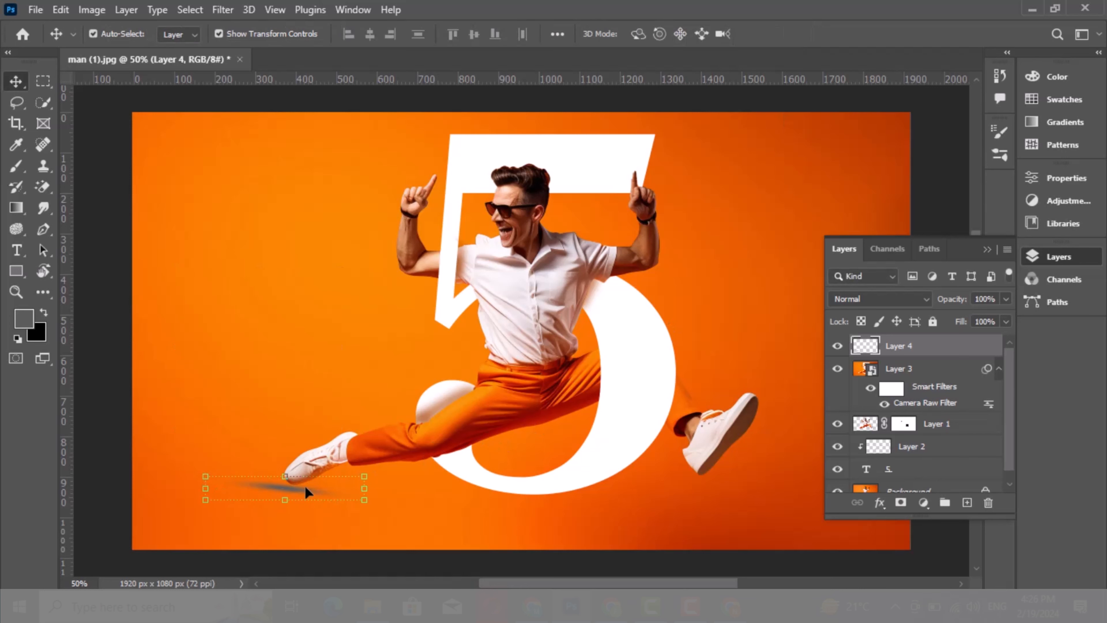
# Duplicate the ground shadow beneath the man's other shoe and nudge the copy slightly into place
pyautogui.keyDown('alt'); pyautogui.moveTo(301, 488); pyautogui.dragTo(710, 480); pyautogui.keyUp('alt')
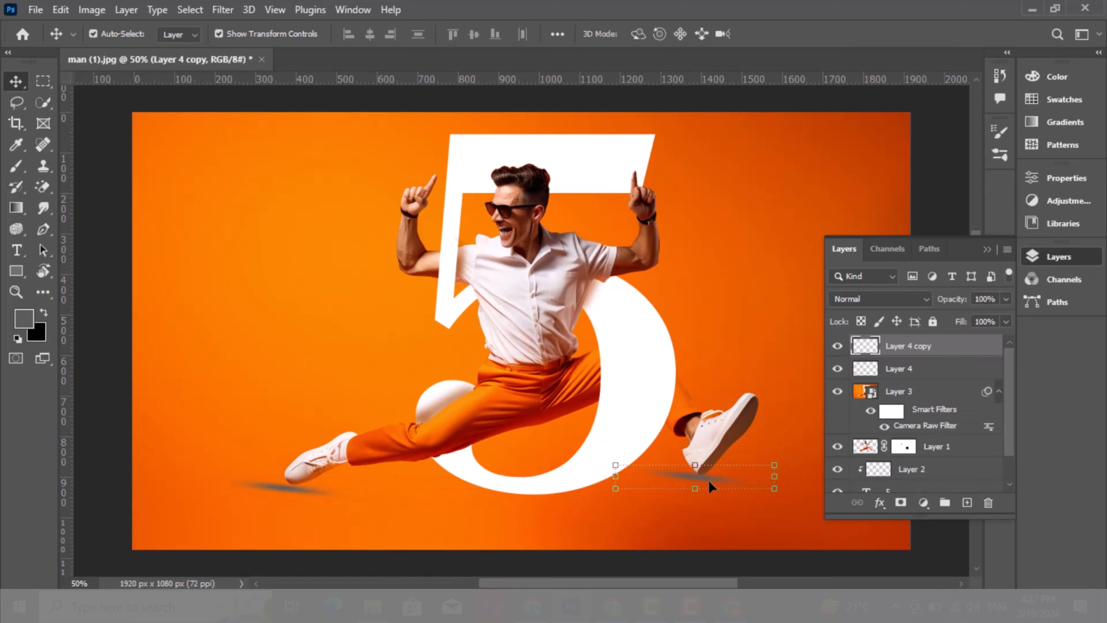
pyautogui.press('Right')
pyautogui.press('Down')
pyautogui.press('Down')
pyautogui.press('Down')
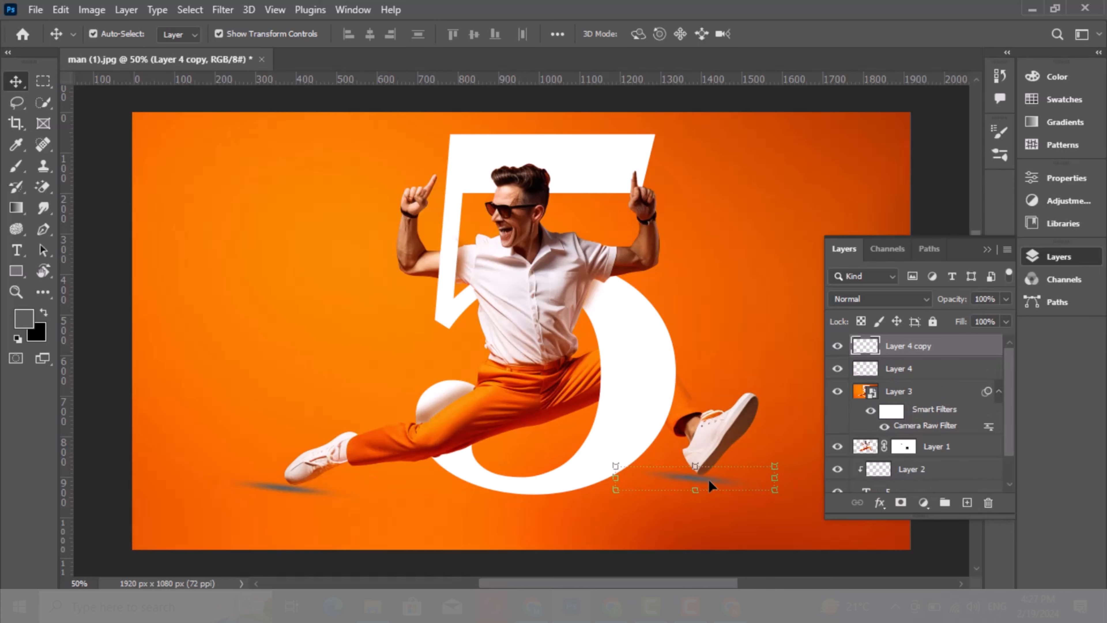